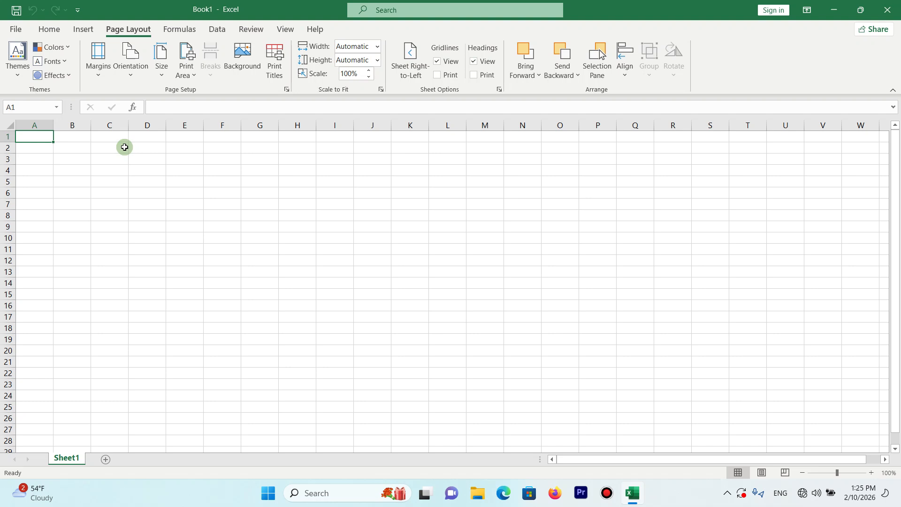
pyautogui.moveTo(72, 138); pyautogui.dragTo(336, 158)
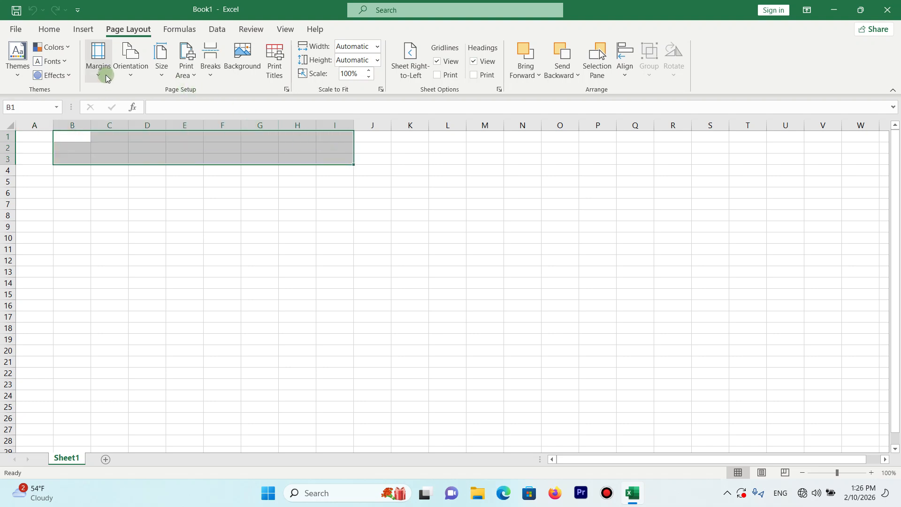
pyautogui.click(312, 207)
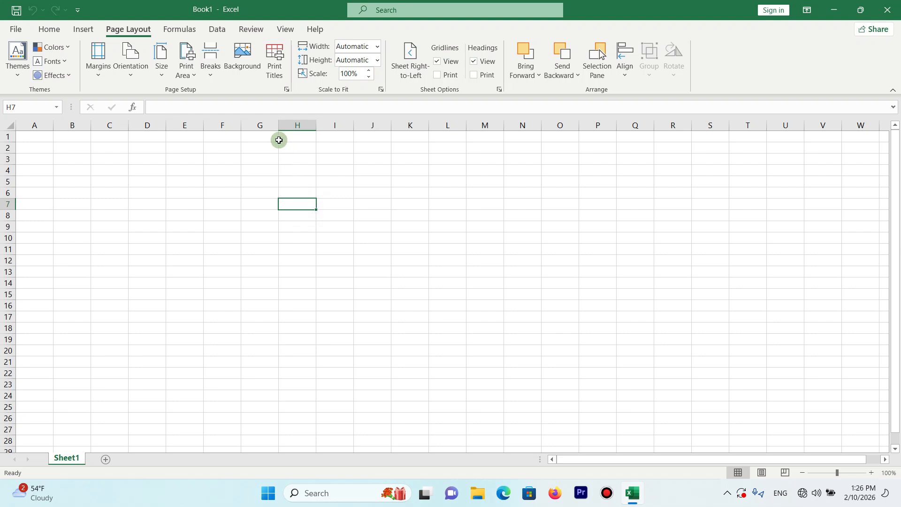
pyautogui.hotkey('ctrl', 'p')
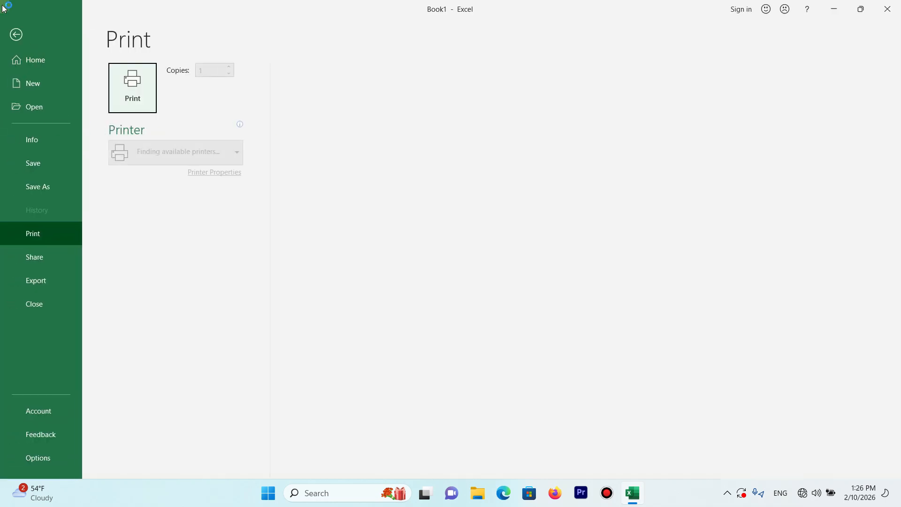
pyautogui.click(15, 32)
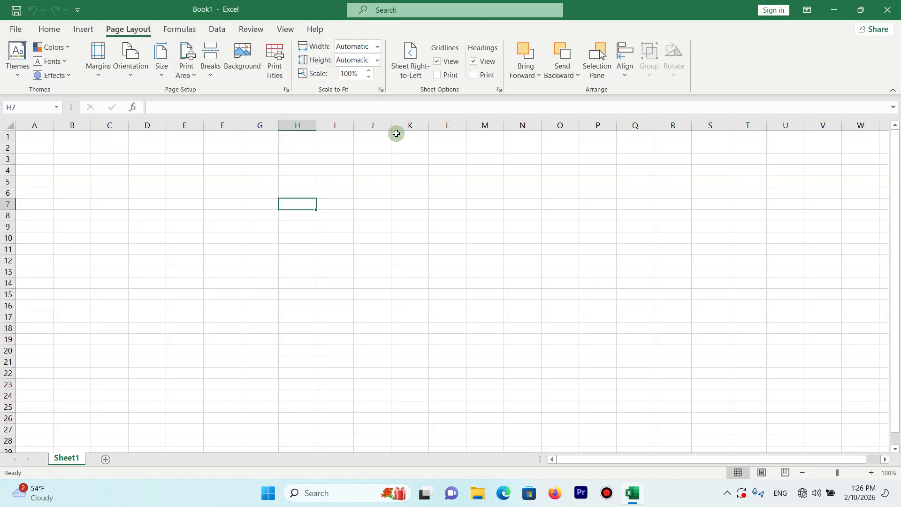
pyautogui.click(348, 136)
pyautogui.click(380, 135)
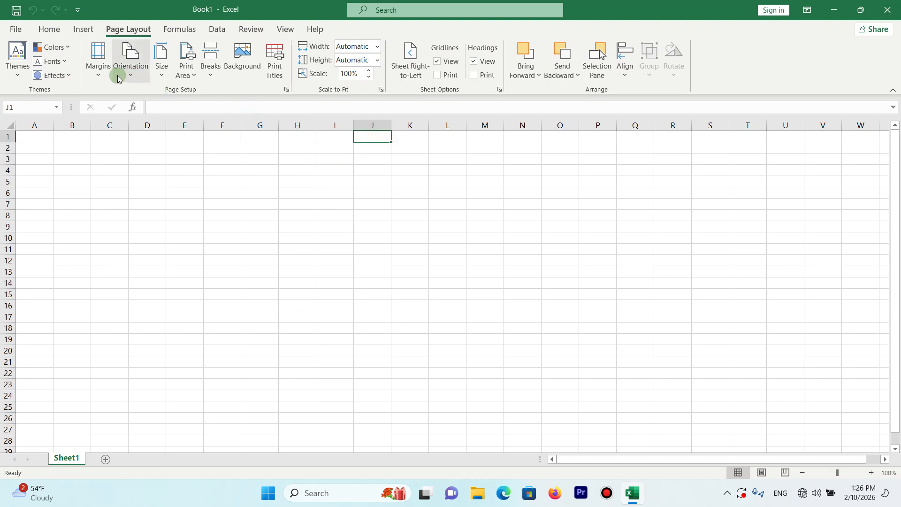
pyautogui.click(102, 73)
pyautogui.click(105, 74)
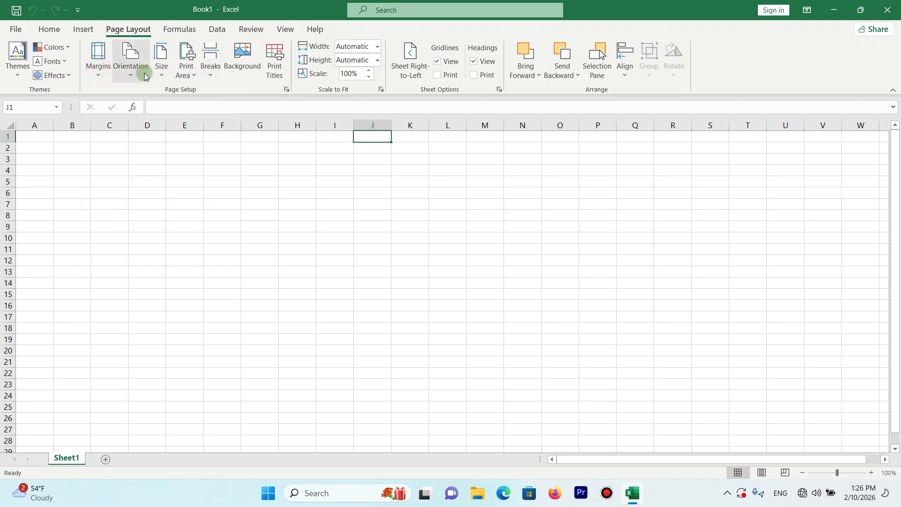
# - Set the worksheet's paper size to A4
pyautogui.click(161, 68)
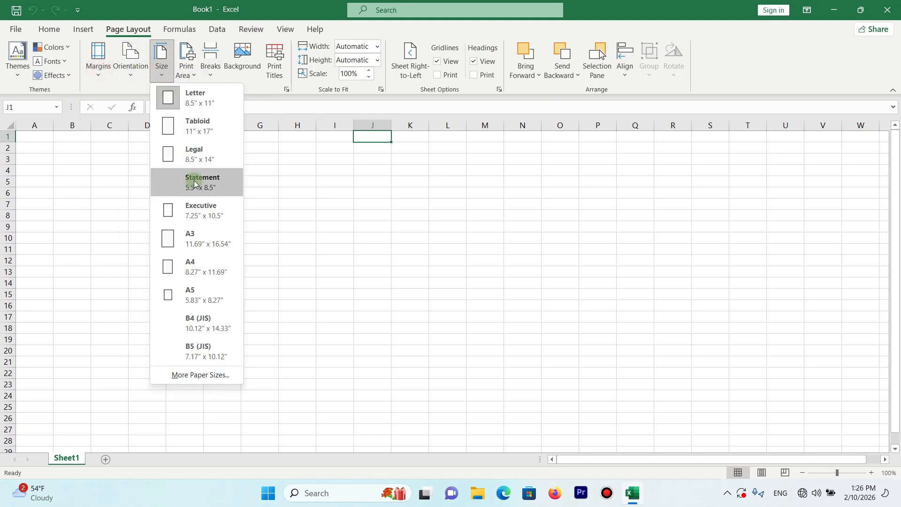
pyautogui.click(201, 249)
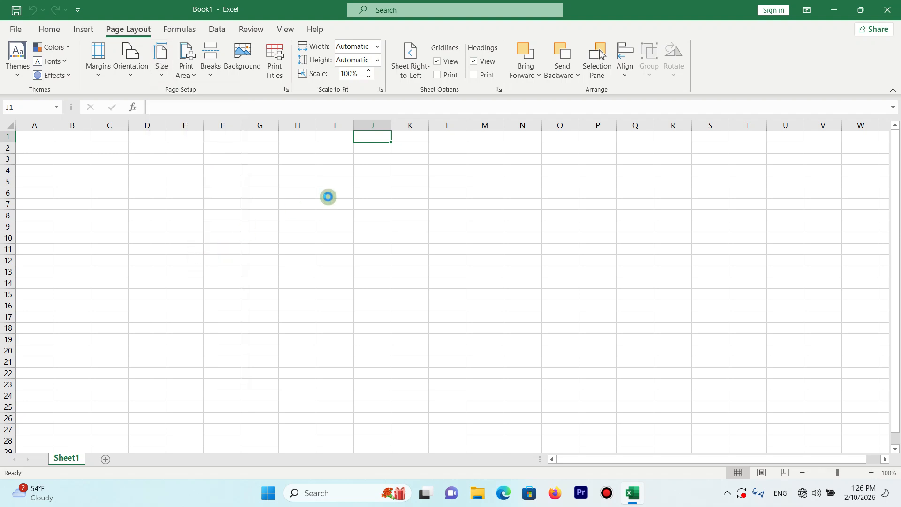
pyautogui.click(385, 181)
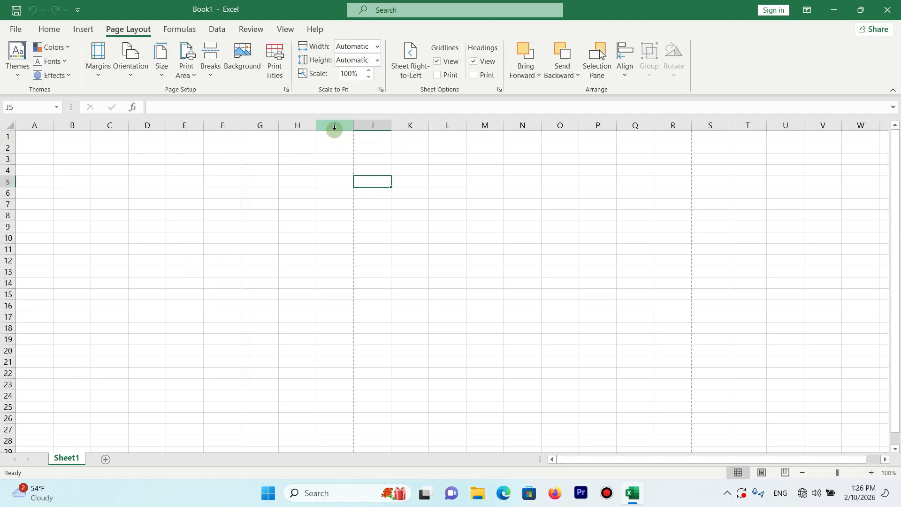
pyautogui.moveTo(33, 136); pyautogui.dragTo(330, 331)
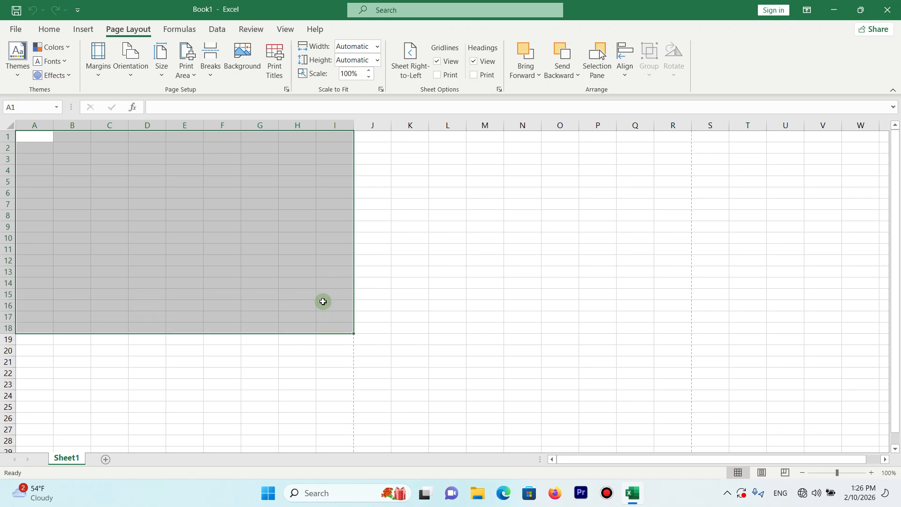
pyautogui.click(305, 257)
pyautogui.click(353, 136)
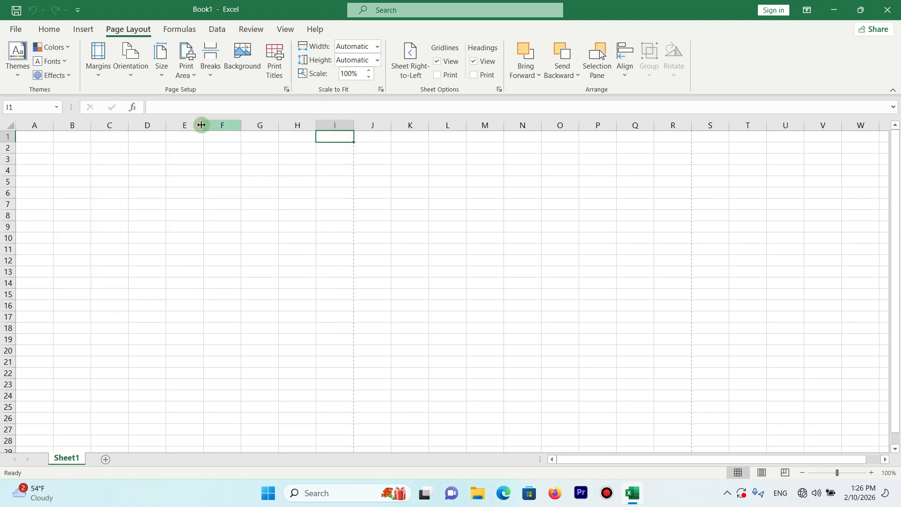
# - Enter the column headers ID in A1 and Name in B1
pyautogui.click(42, 137)
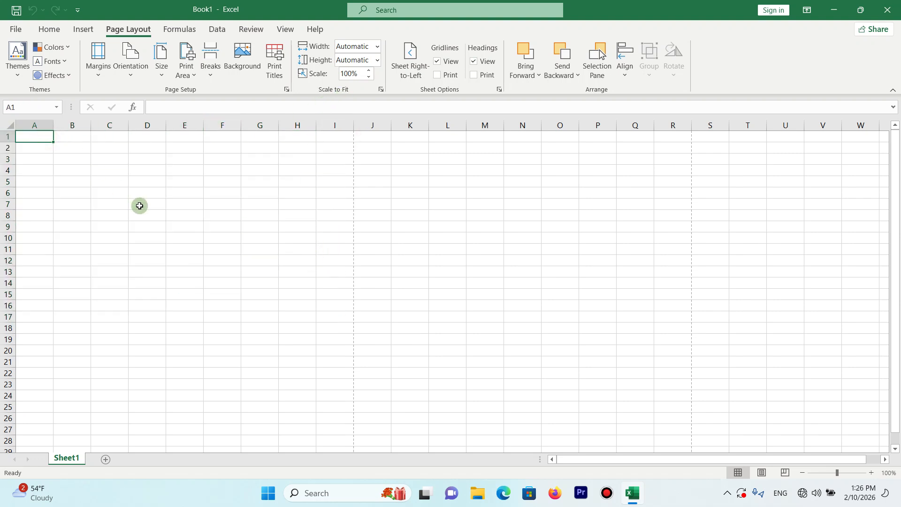
pyautogui.write('ID')
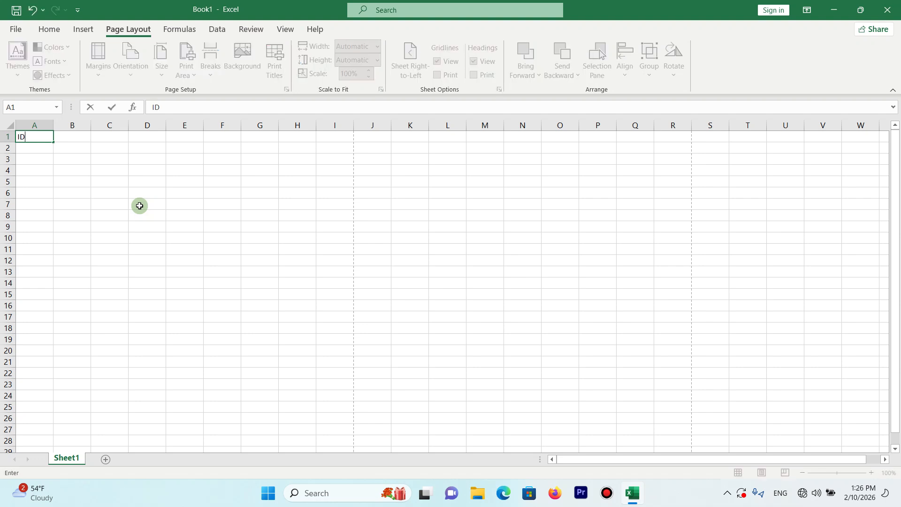
pyautogui.press('Tab')
pyautogui.write('Name')
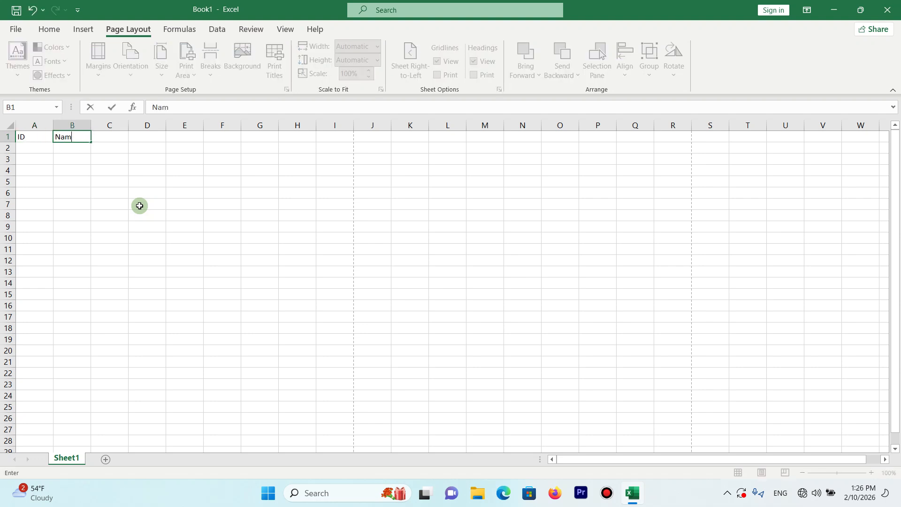
pyautogui.press('Return')
pyautogui.press('Tab')
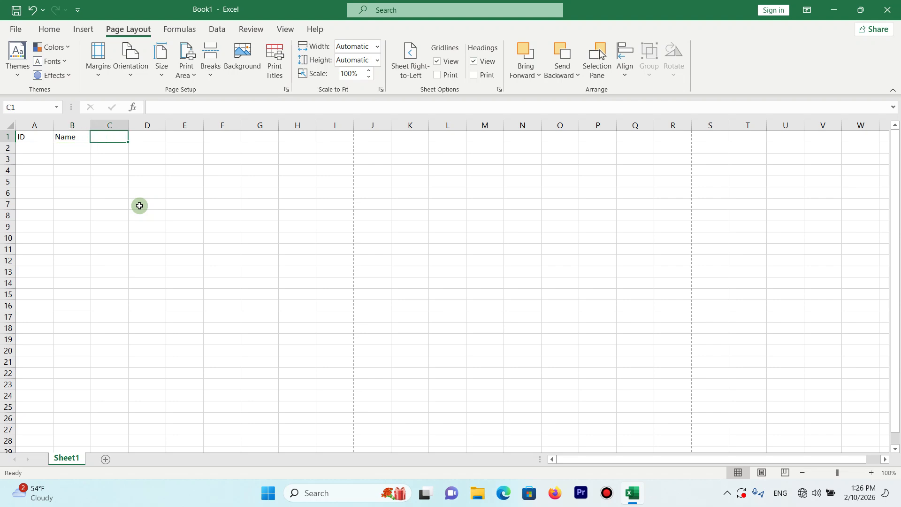
# - Enter the column headers Class in C1 and Fee in D1
pyautogui.write('Claa')
pyautogui.press('BackSpace')
pyautogui.press('BackSpace')
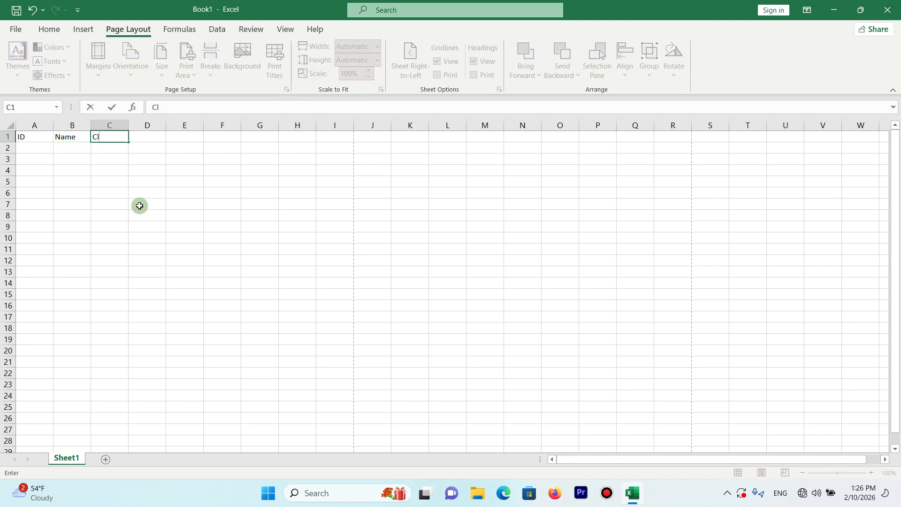
pyautogui.write('ass')
pyautogui.press('Tab')
pyautogui.write('Fee')
pyautogui.press('Tab')
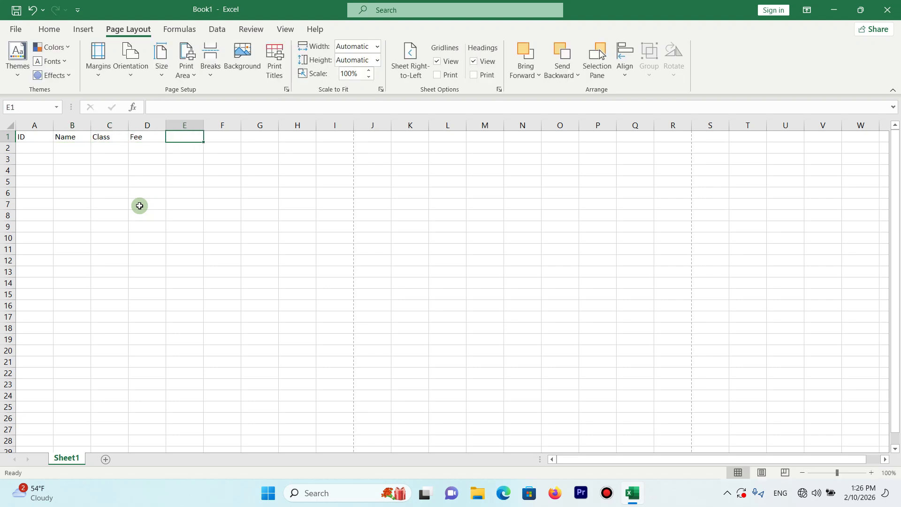
# - Enter the column headers Adm in E1 and Total in F1
pyautogui.write('Admn')
pyautogui.hotkey('ctrl', 'Return')
pyautogui.press('Tab')
pyautogui.write('Total')
pyautogui.press('Return')
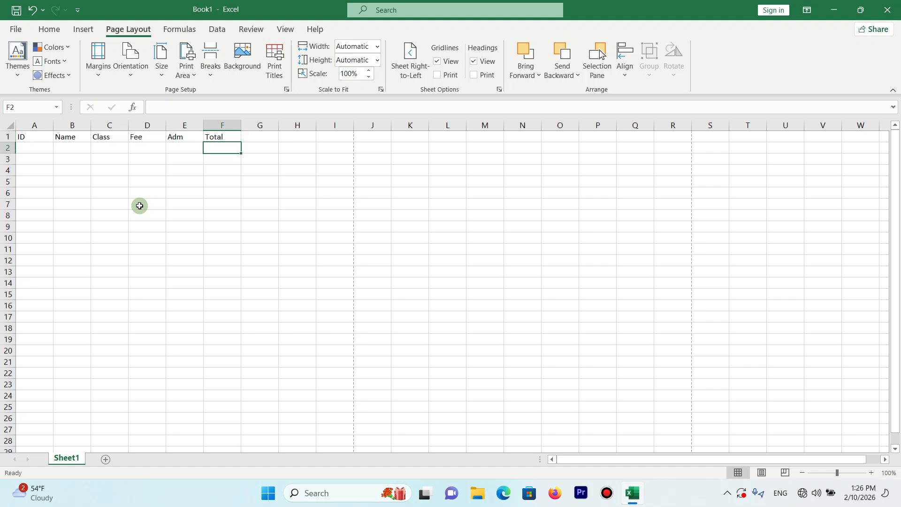
# - Enter the column headers Phone No in G1 and Slip No in H1
pyautogui.press('Up')
pyautogui.click(263, 139)
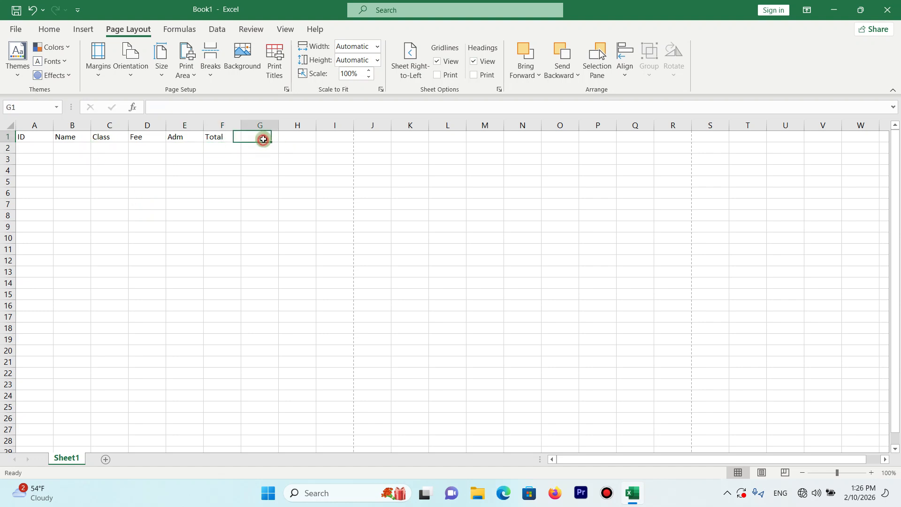
pyautogui.write('Phone')
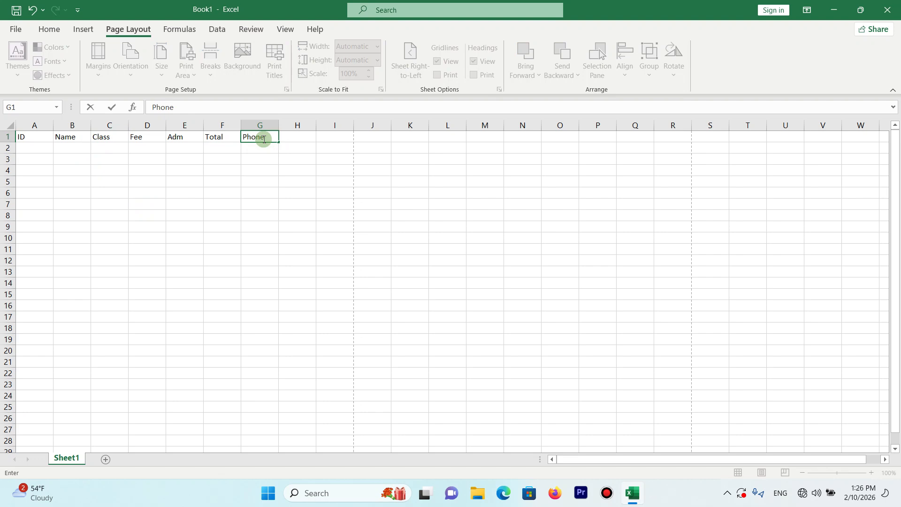
pyautogui.write(' No')
pyautogui.press('Tab')
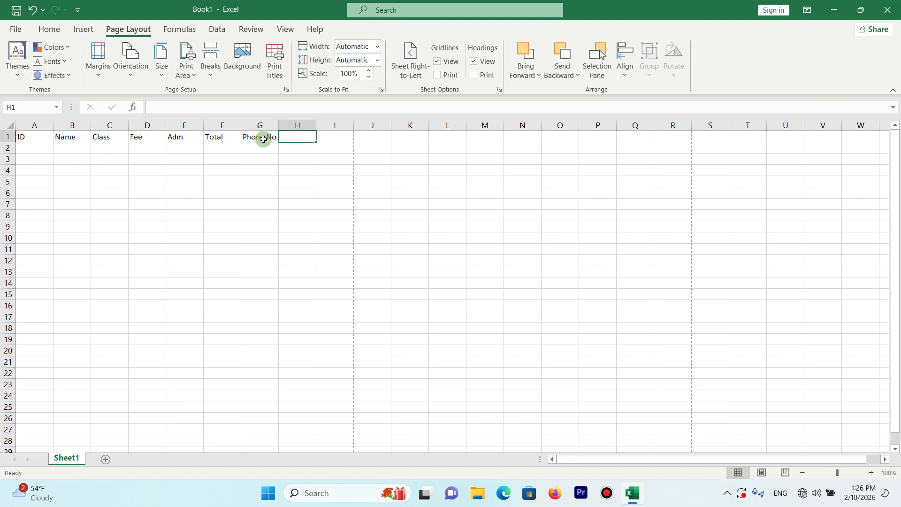
pyautogui.write('Slip')
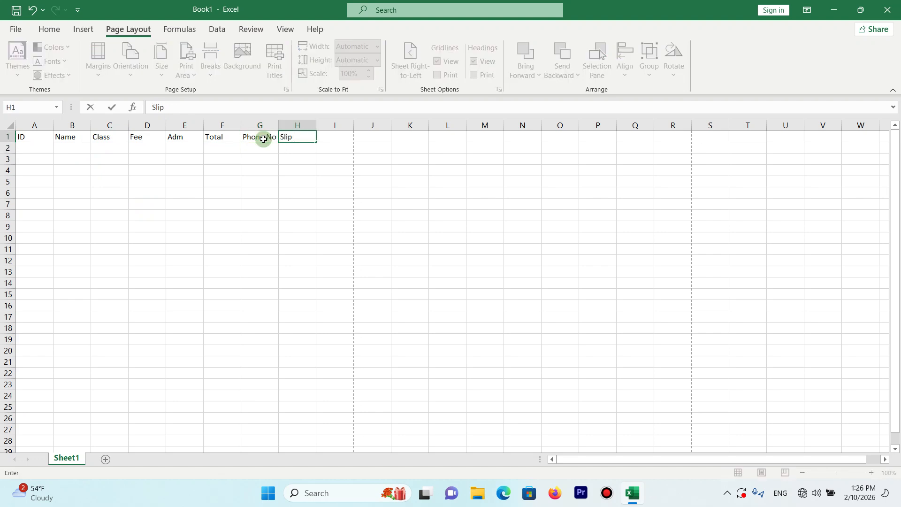
pyautogui.write(' No')
pyautogui.press('Tab')
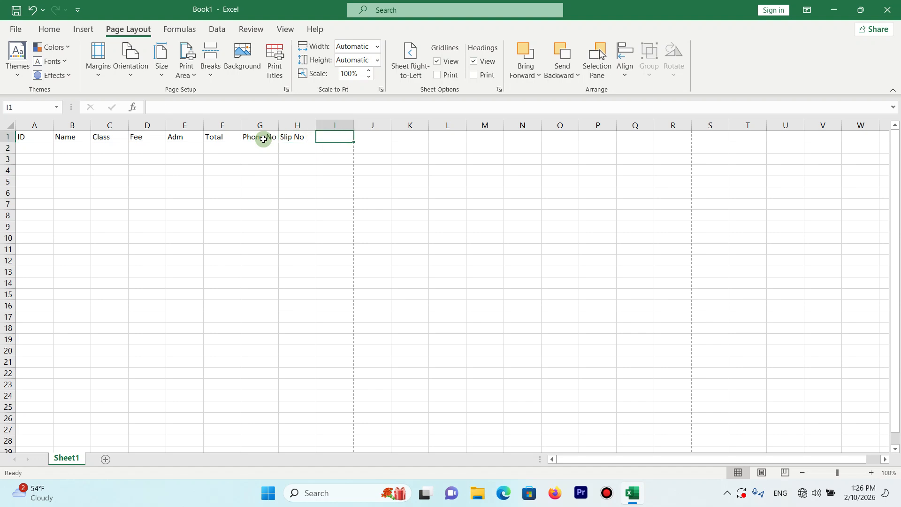
# - Move the headers Class through Slip No from C1:H1 to D1:I1, leaving C1 empty for another header
pyautogui.click(81, 136)
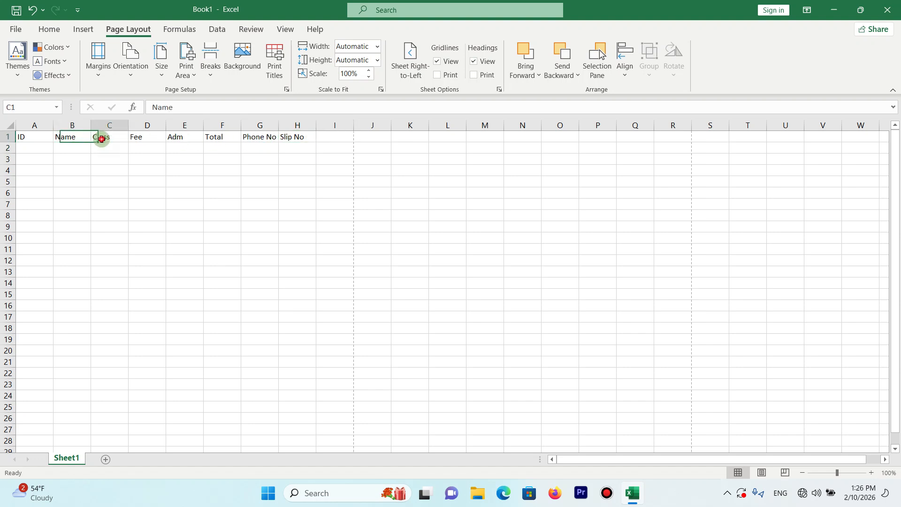
pyautogui.moveTo(98, 136); pyautogui.dragTo(291, 138)
pyautogui.hotkey('ctrl', 'x')
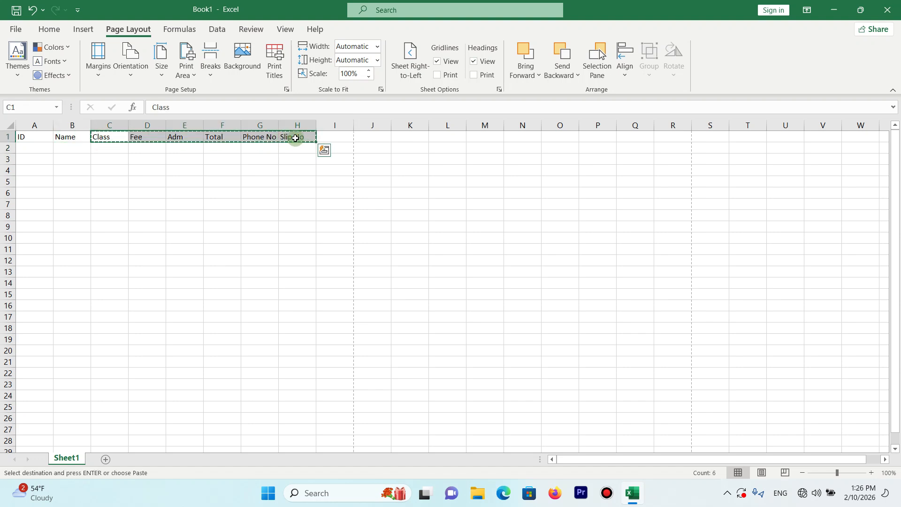
pyautogui.click(323, 136)
pyautogui.hotkey('ctrl', 'v')
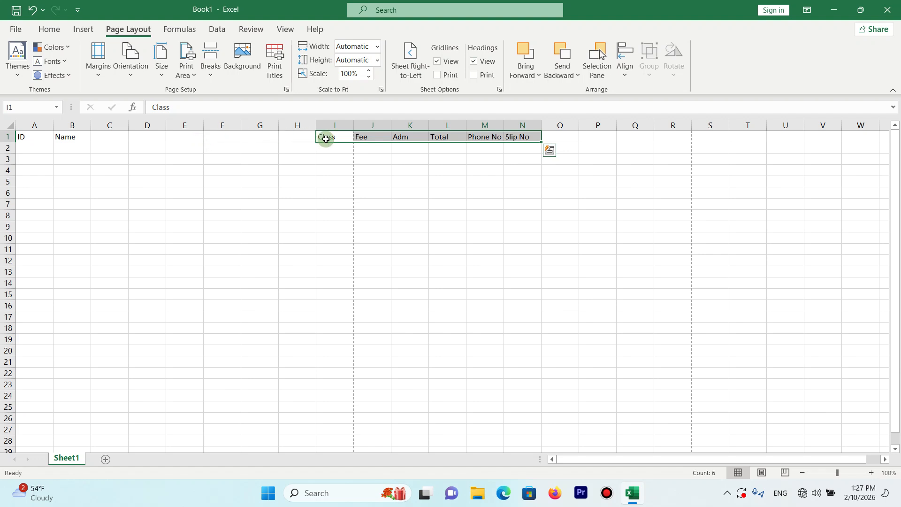
pyautogui.moveTo(326, 139); pyautogui.dragTo(516, 139)
pyautogui.moveTo(432, 135); pyautogui.dragTo(109, 134)
# - Enter the column headers F/Name in C1 and Teacher in J1
pyautogui.click(108, 136)
pyautogui.write('F')
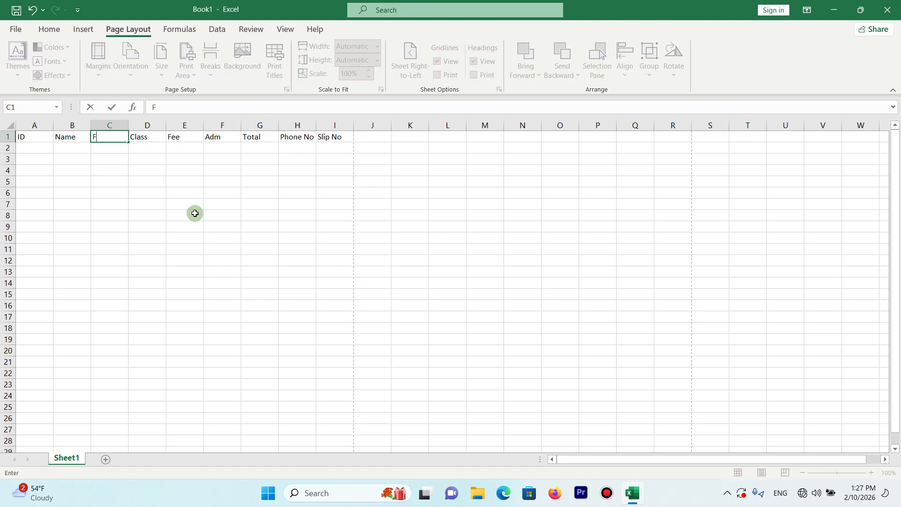
pyautogui.write('/NAme')
pyautogui.press('Return')
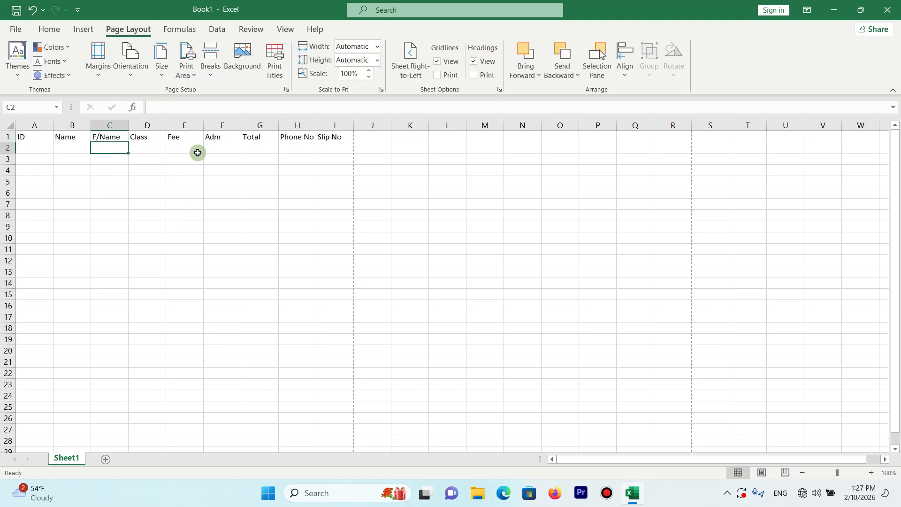
pyautogui.click(374, 139)
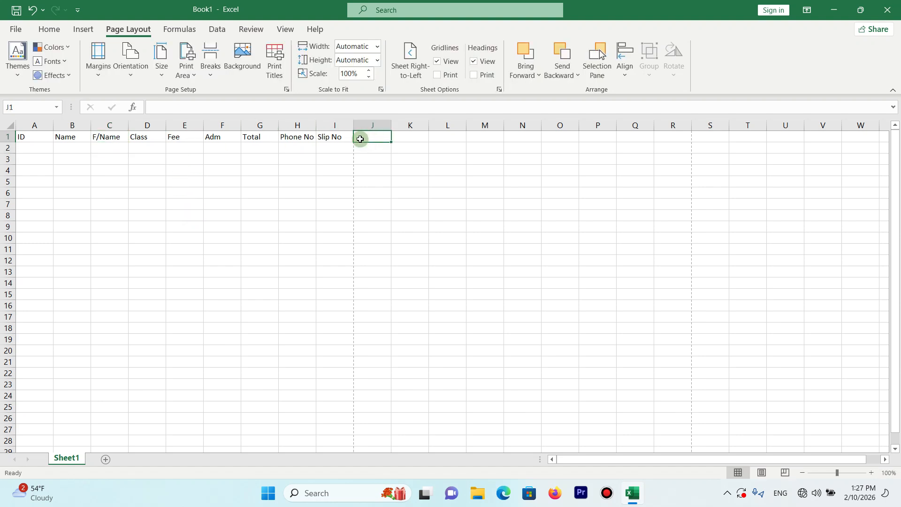
pyautogui.write('Teacher')
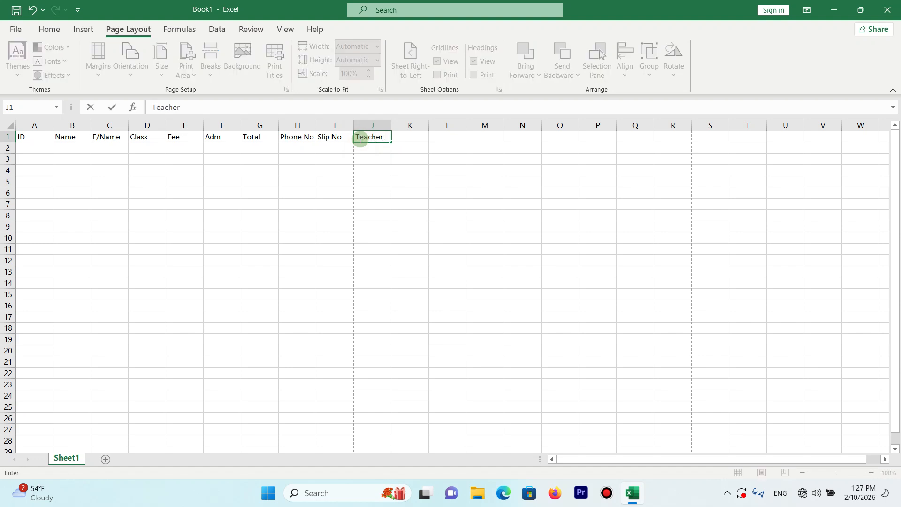
pyautogui.press('Return')
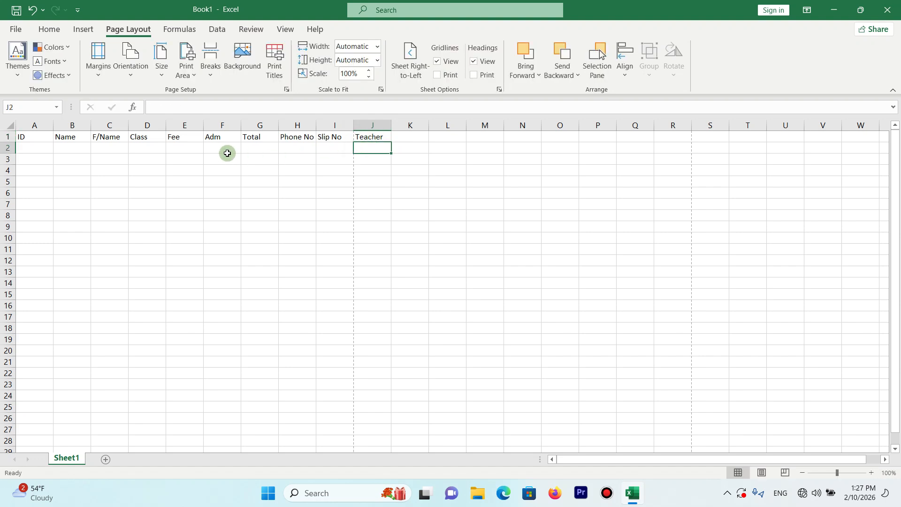
# - Center the range A1:J50 horizontally and vertically, and apply all borders to it
pyautogui.moveTo(28, 138); pyautogui.dragTo(373, 240)
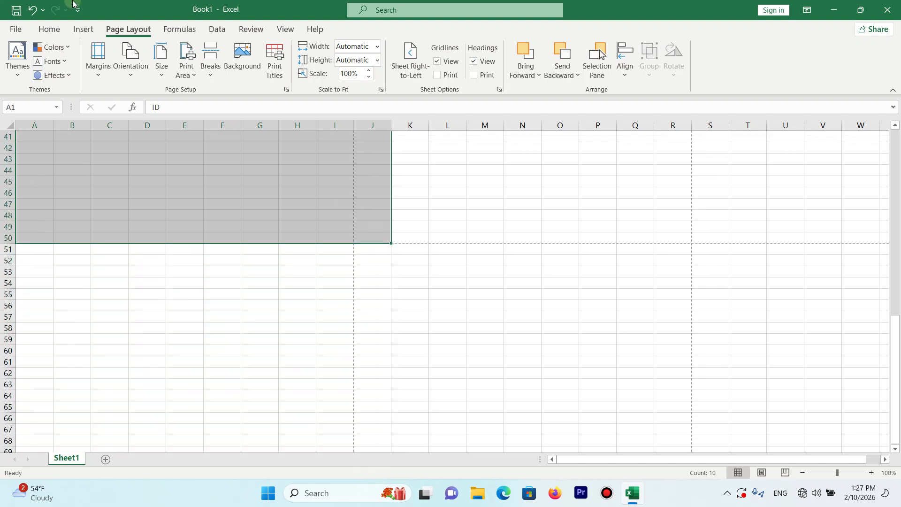
pyautogui.click(48, 29)
pyautogui.click(257, 70)
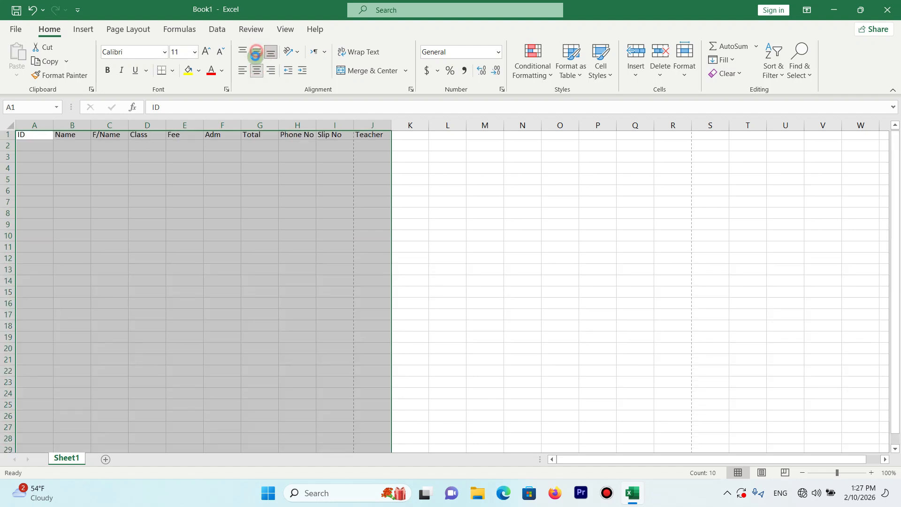
pyautogui.click(256, 53)
pyautogui.click(172, 71)
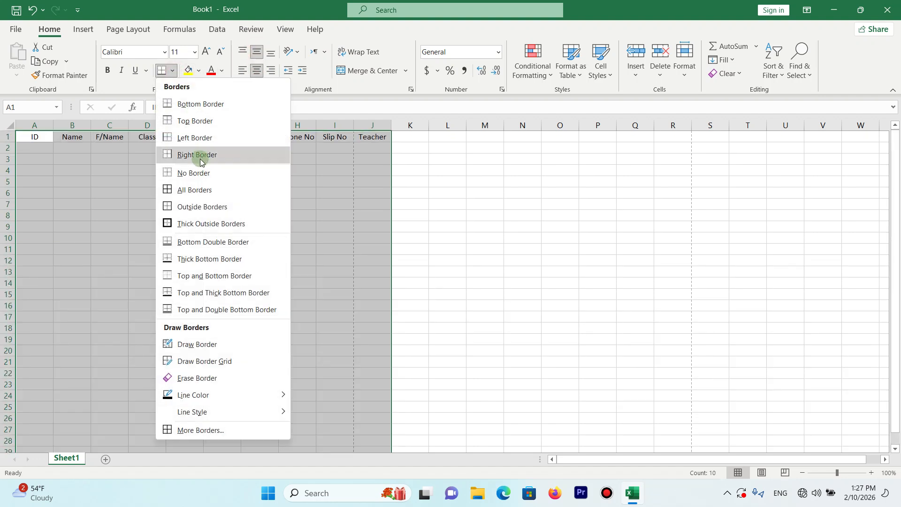
pyautogui.click(192, 190)
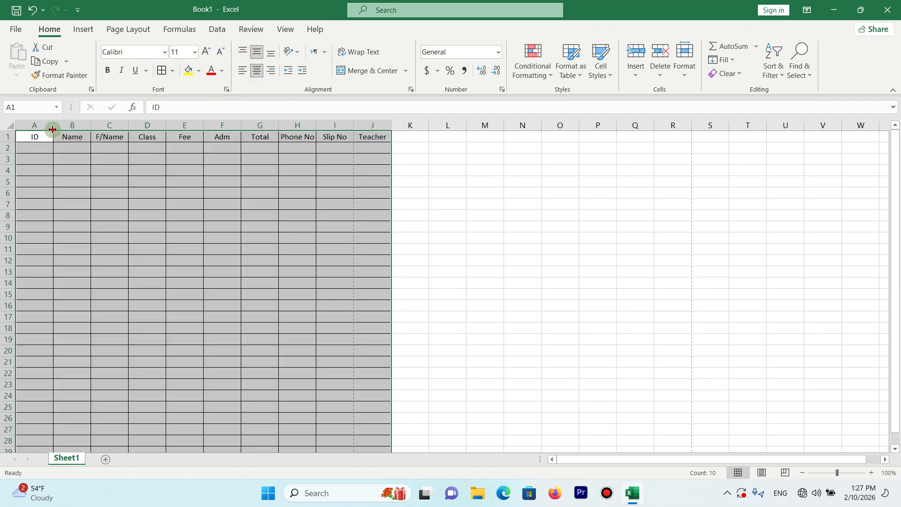
# - Narrow the ID column to fit its header and widen columns B to J, making F/Name the widest
pyautogui.moveTo(53, 130); pyautogui.dragTo(706, 124)
pyautogui.moveTo(570, 125); pyautogui.dragTo(609, 125)
pyautogui.moveTo(674, 129); pyautogui.dragTo(665, 127)
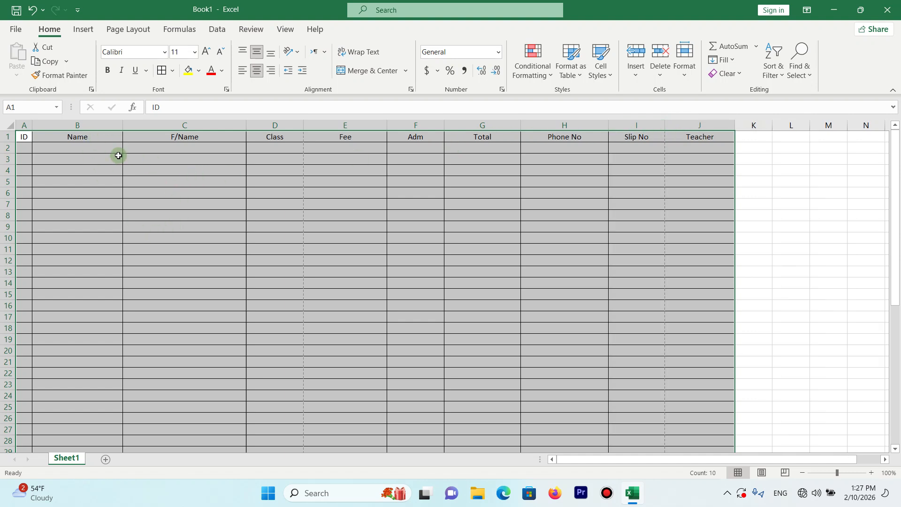
# - Increase the height of header row 1, then bold A1:J1 and fill it with yellow
pyautogui.moveTo(9, 141); pyautogui.dragTo(686, 128)
pyautogui.hotkey('ctrl', 'b')
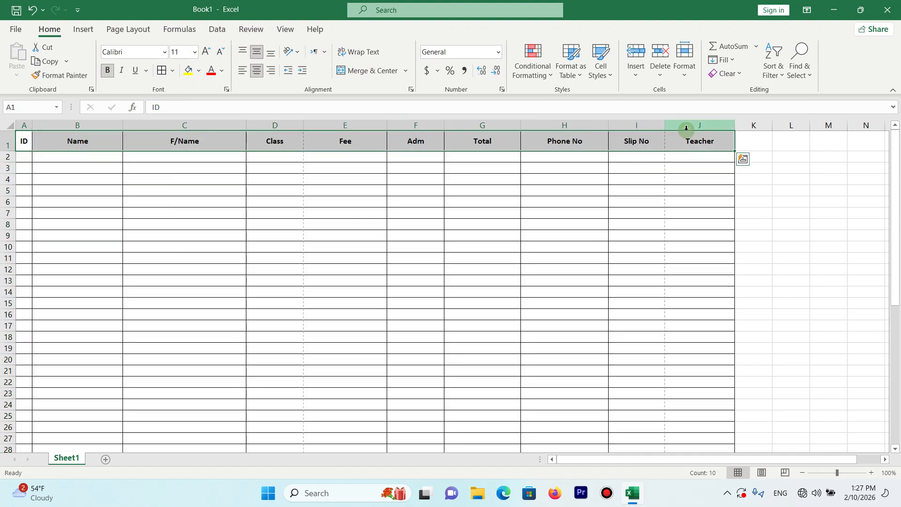
pyautogui.click(187, 71)
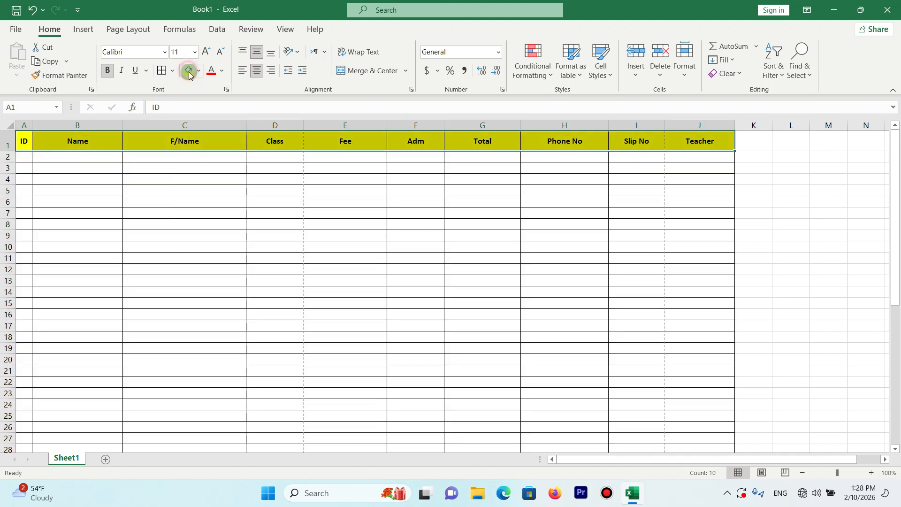
pyautogui.click(119, 168)
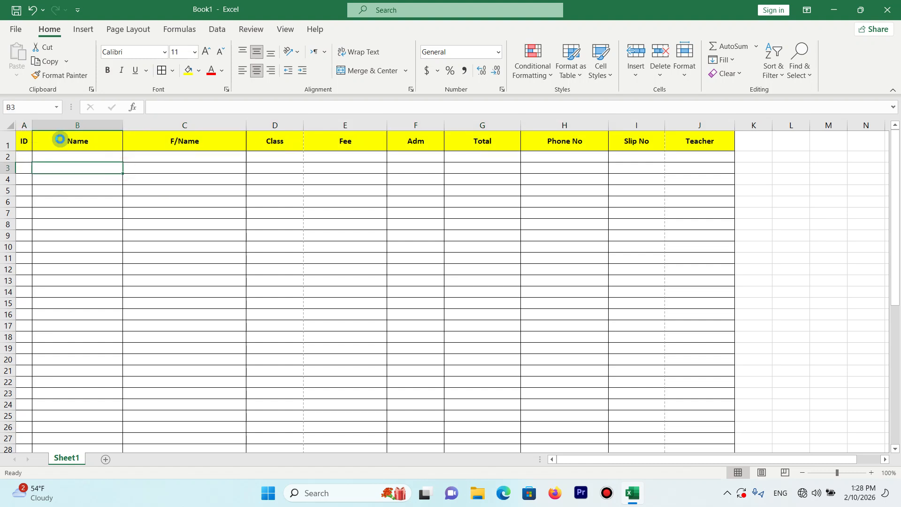
# - Examine in the print preview how the table's columns and rows are split across the portrait A4 pages
pyautogui.hotkey('ctrl', 'p')
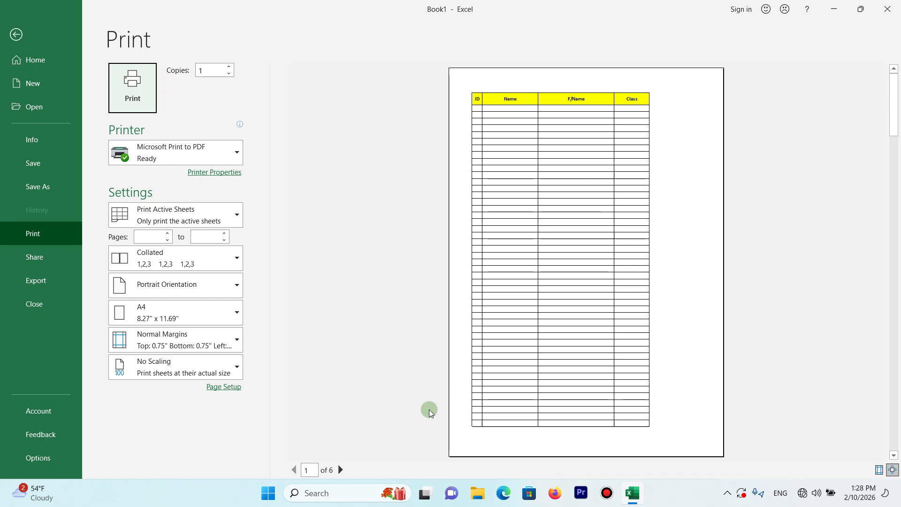
pyautogui.click(340, 470)
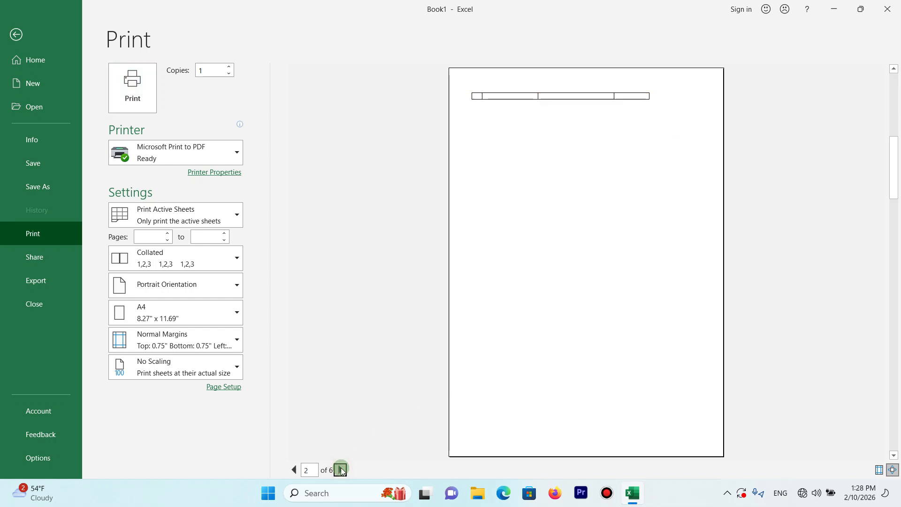
pyautogui.click(295, 470)
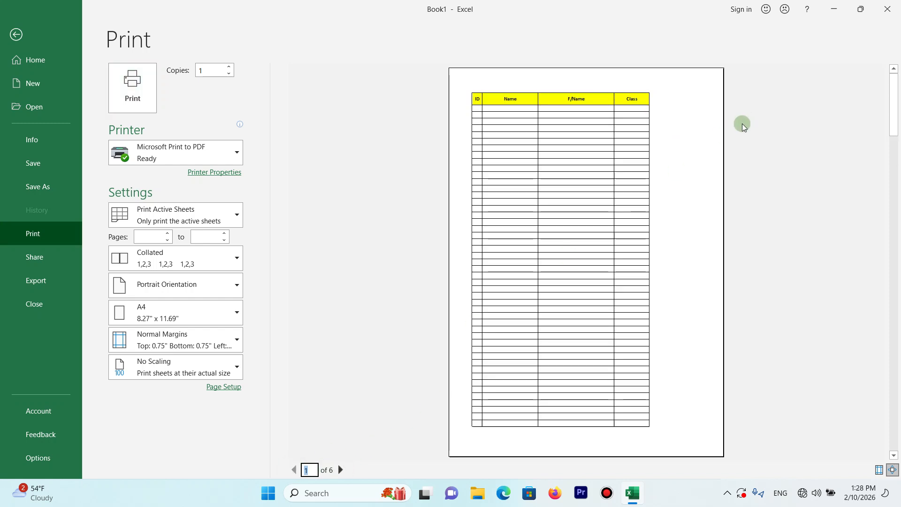
pyautogui.click(338, 472)
pyautogui.click(338, 471)
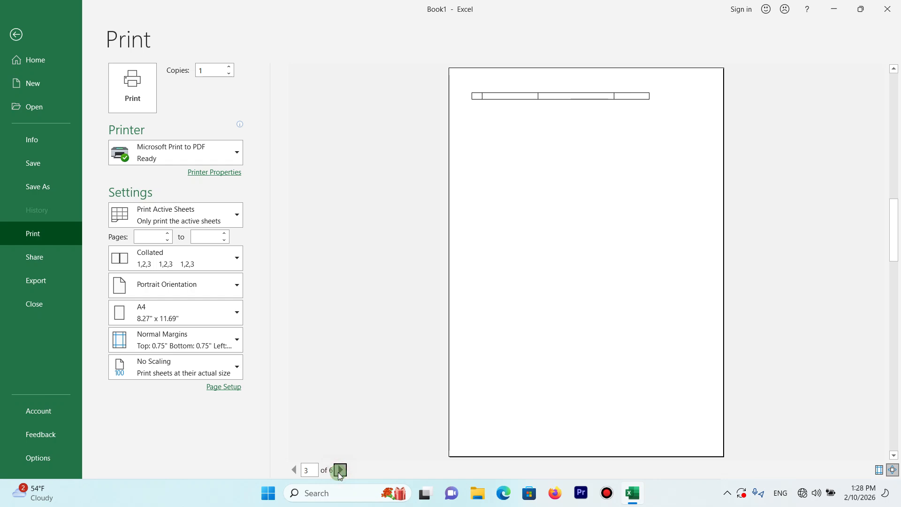
pyautogui.click(338, 472)
pyautogui.click(339, 472)
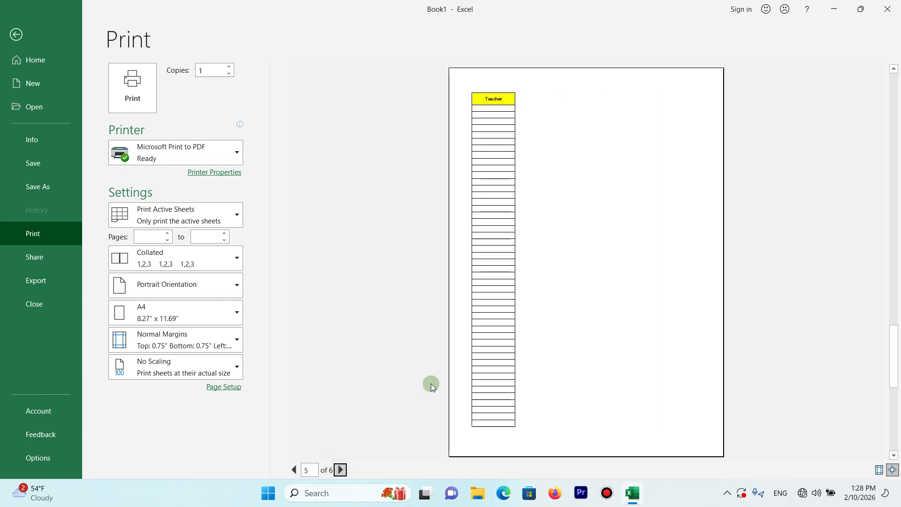
pyautogui.click(16, 34)
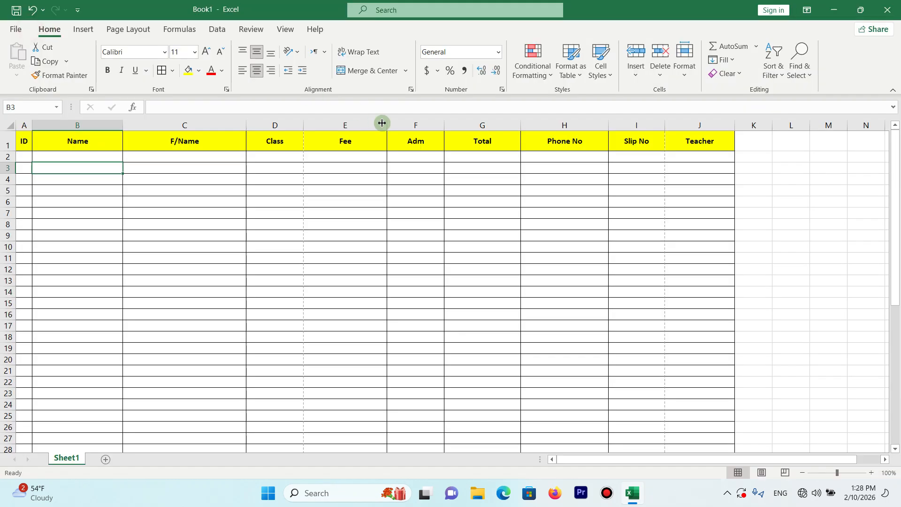
pyautogui.click(258, 213)
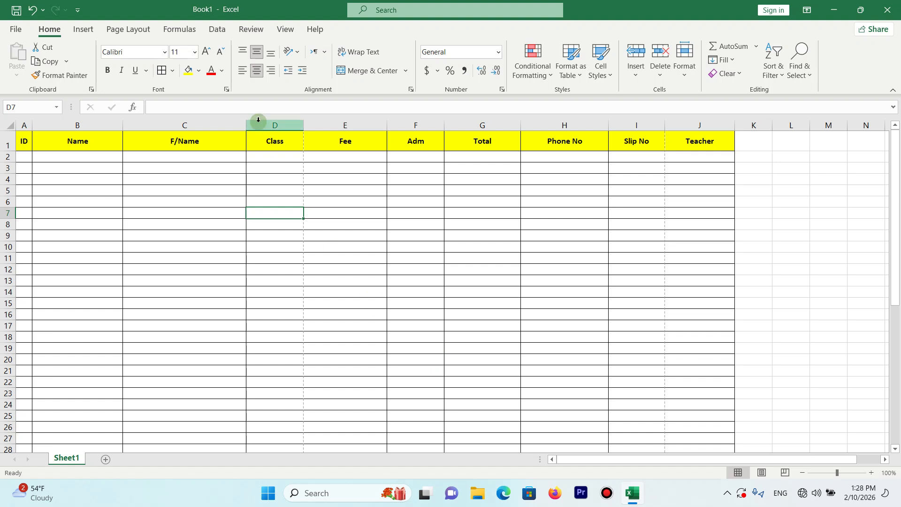
# - Set the sheet's print scaling to fit 1 page wide and 1 page tall
pyautogui.click(128, 30)
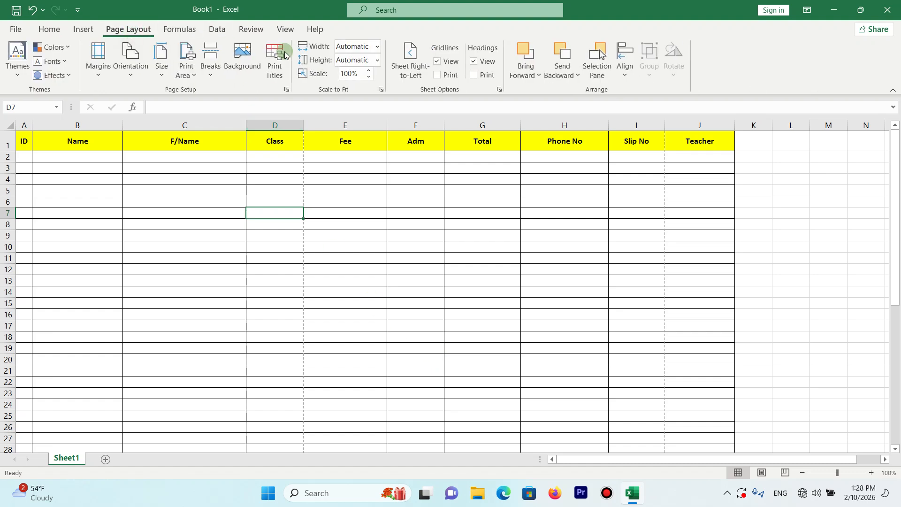
pyautogui.click(374, 47)
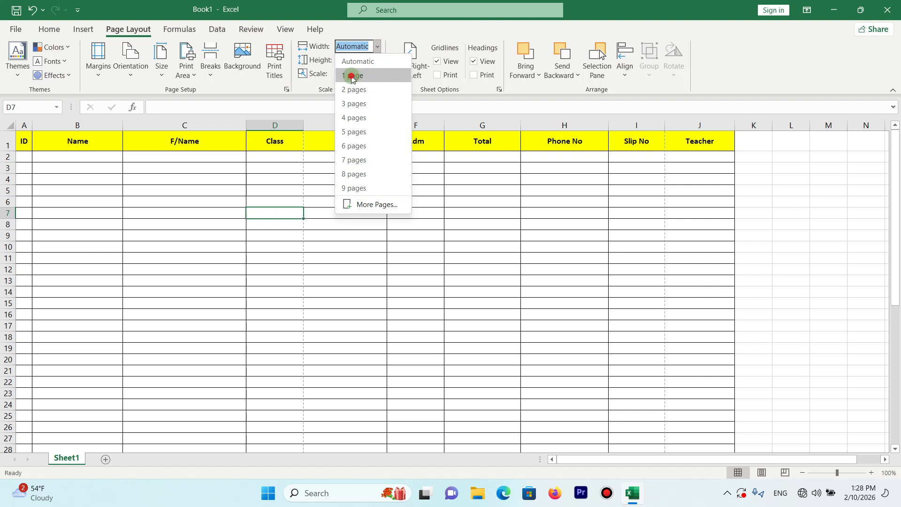
pyautogui.click(352, 76)
pyautogui.click(376, 60)
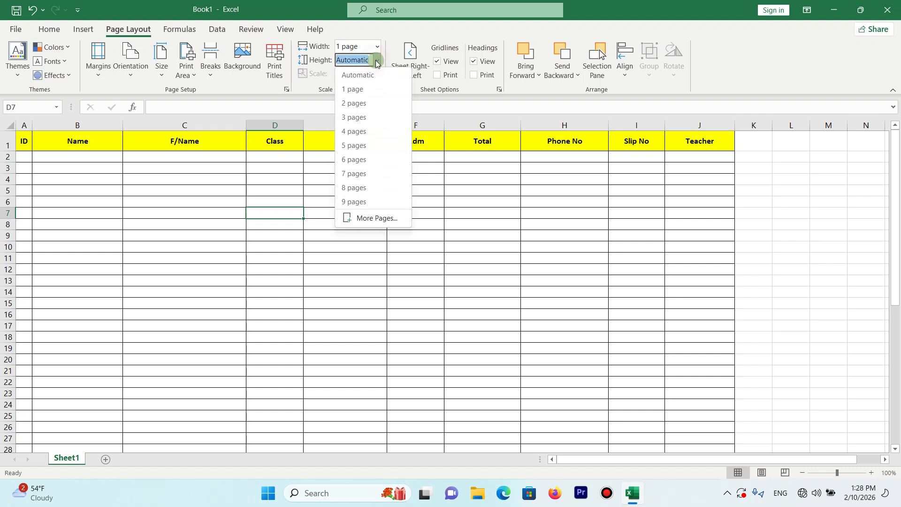
pyautogui.click(367, 90)
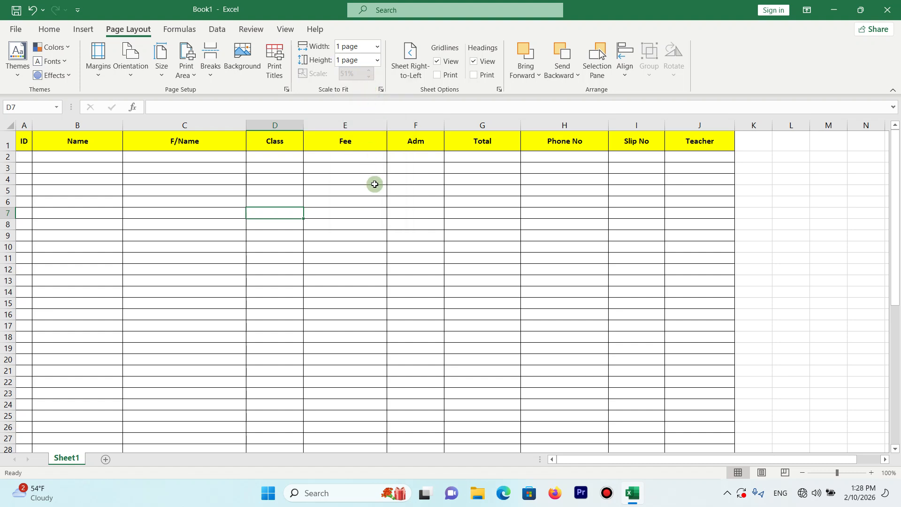
# - Examine the one-page table in the print preview, enlarging the page to check its legibility
pyautogui.hotkey('ctrl', 'p')
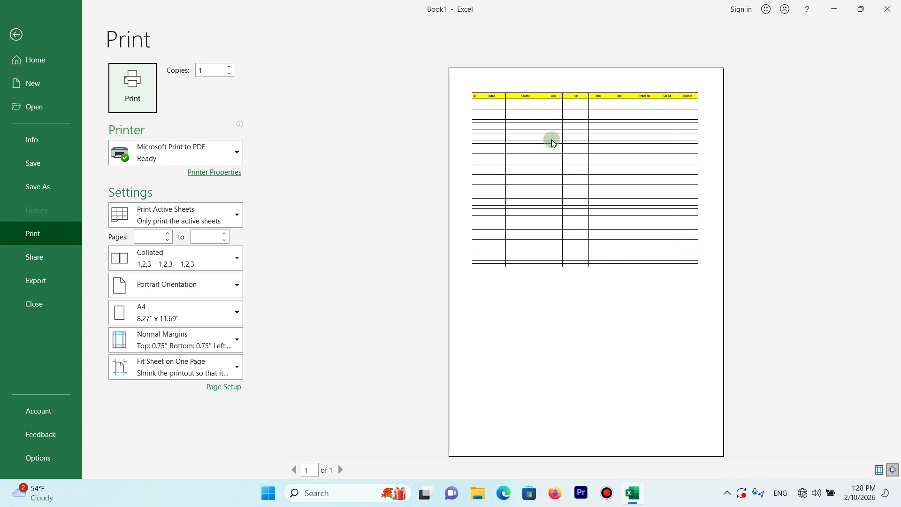
pyautogui.click(521, 132)
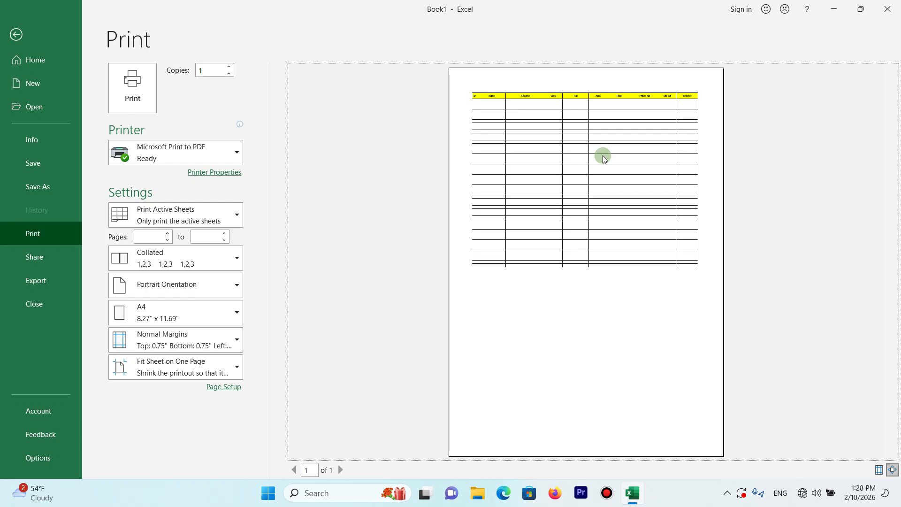
pyautogui.click(569, 143)
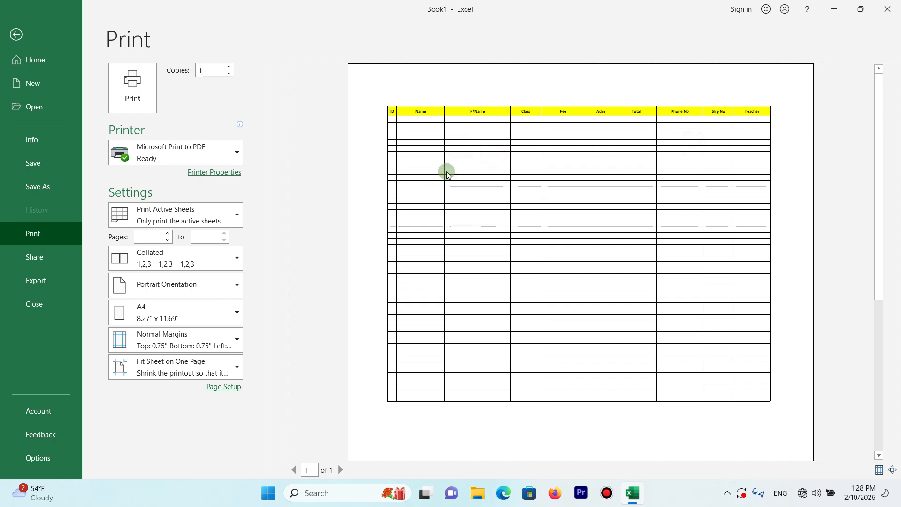
pyautogui.click(16, 33)
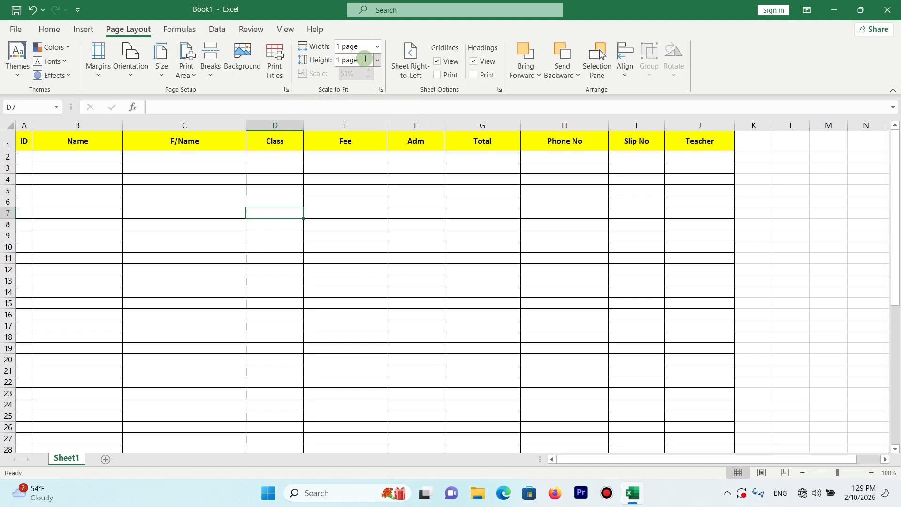
pyautogui.click(376, 45)
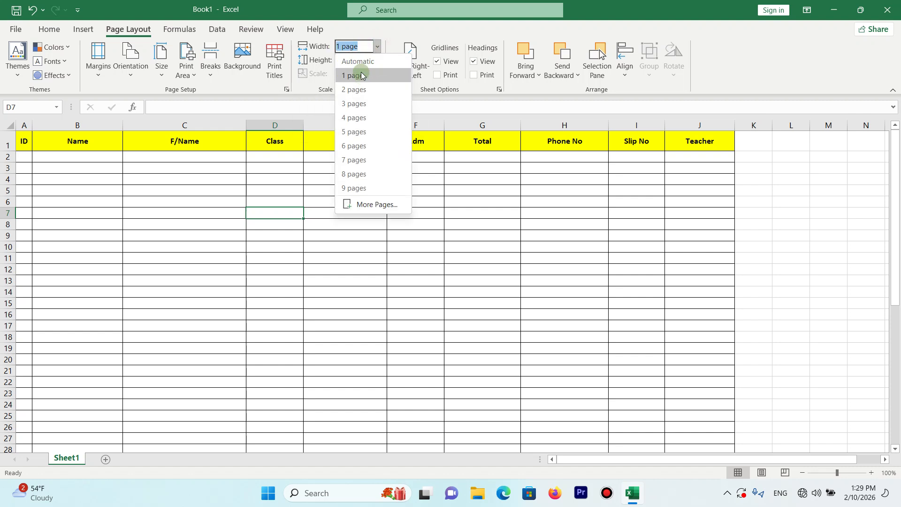
pyautogui.click(362, 75)
pyautogui.click(376, 60)
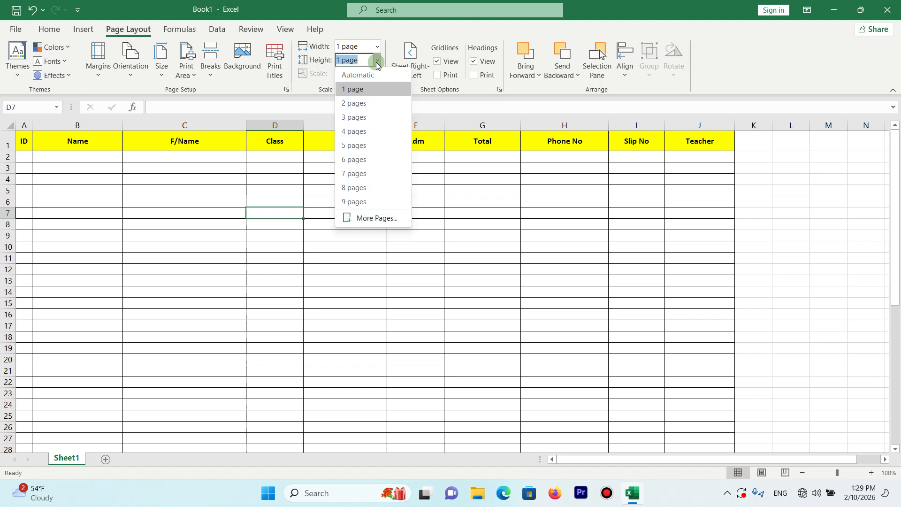
pyautogui.click(377, 63)
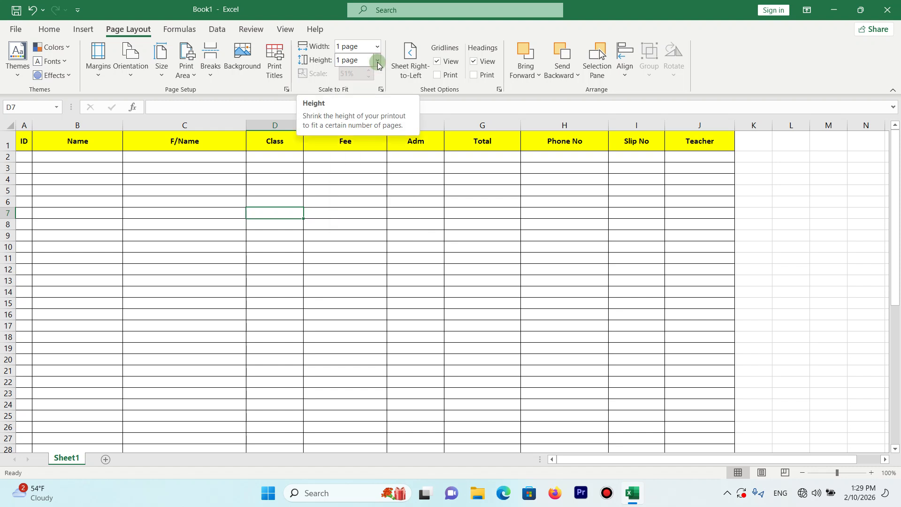
# - Set the sheet's print scaling to fit 2 pages wide and 2 pages tall
pyautogui.click(377, 46)
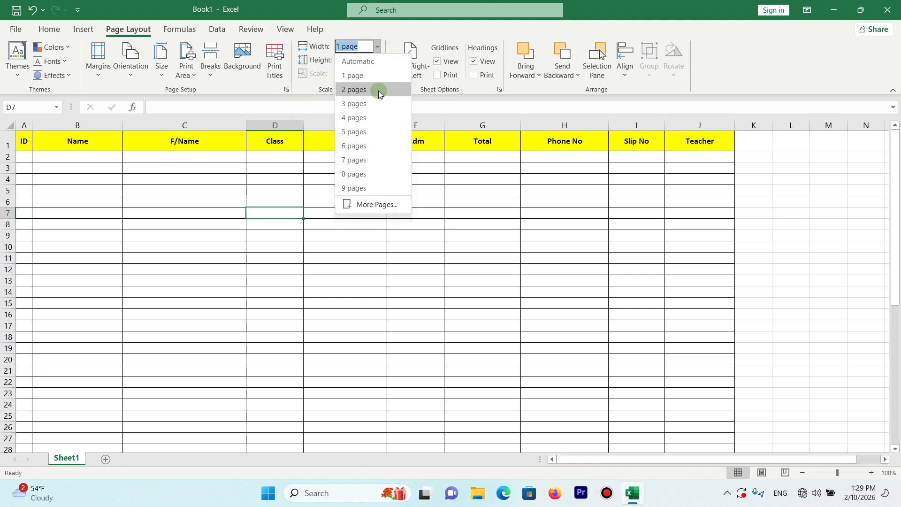
pyautogui.click(379, 93)
pyautogui.click(377, 59)
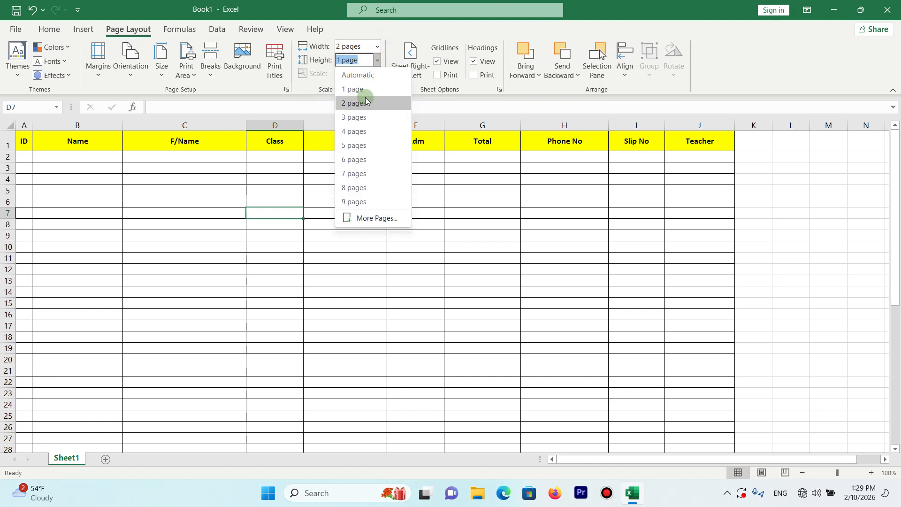
pyautogui.click(366, 102)
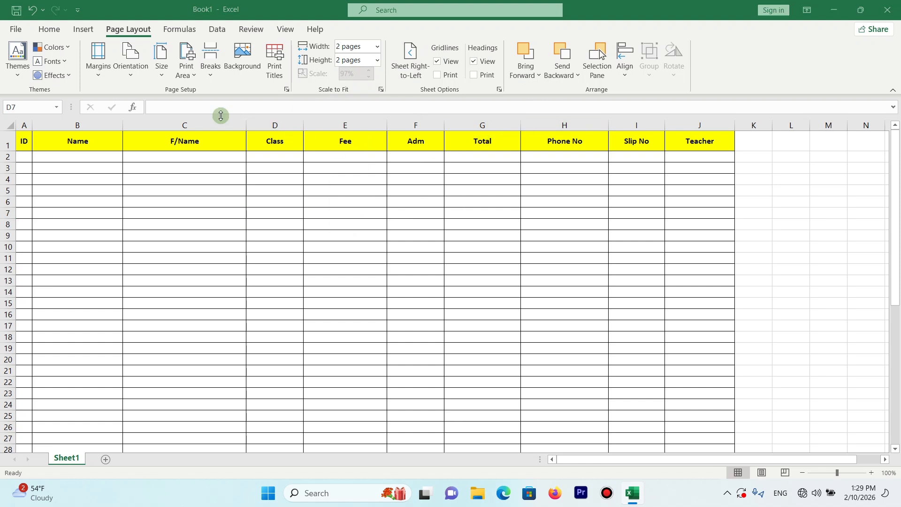
pyautogui.press('super+p')
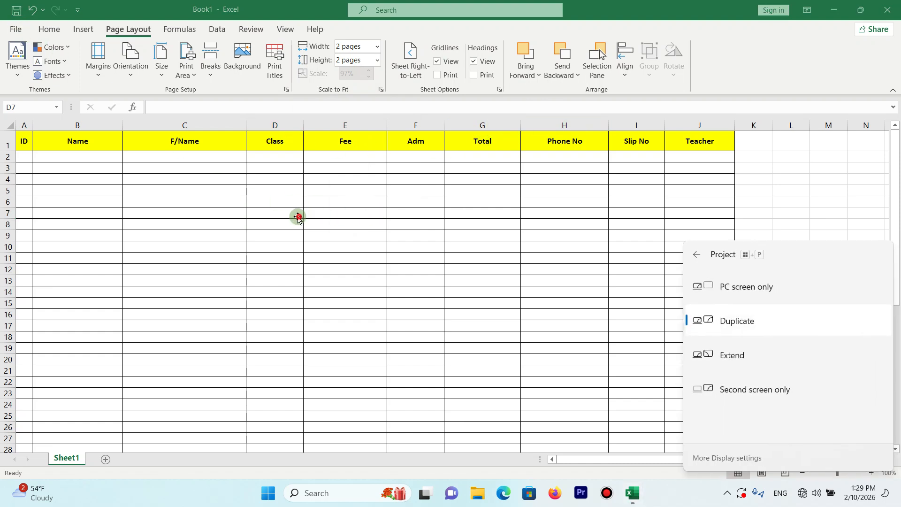
pyautogui.click(358, 234)
pyautogui.click(357, 234)
# - Check in the print preview how the table's columns are distributed over the pages with the two-page scaling
pyautogui.hotkey('ctrl', 'p')
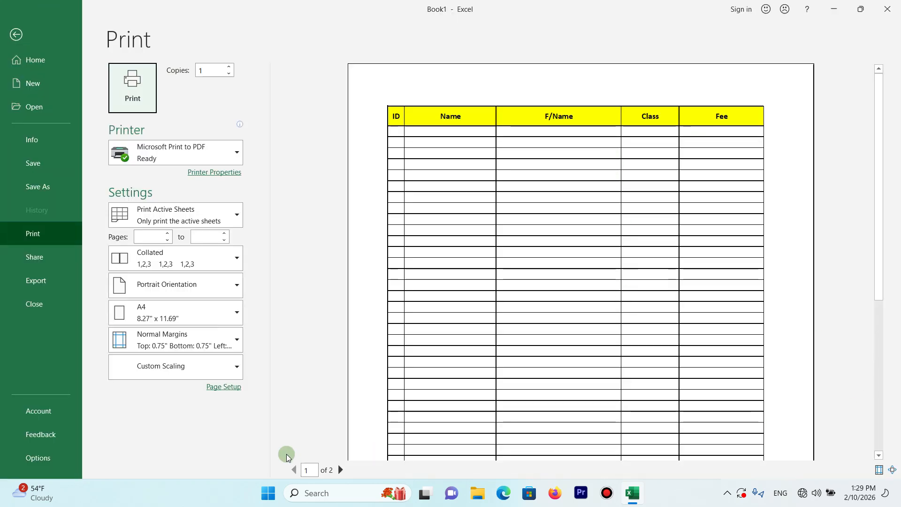
pyautogui.click(340, 470)
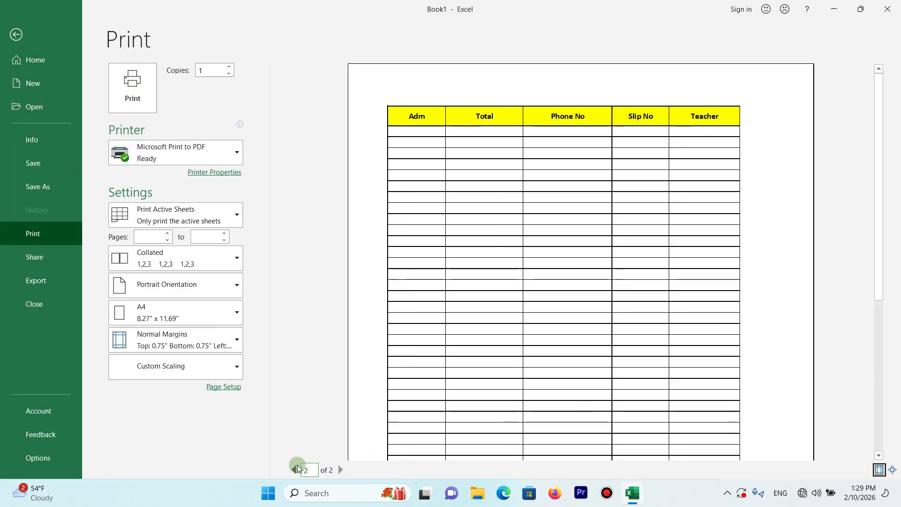
pyautogui.click(294, 470)
pyautogui.click(16, 35)
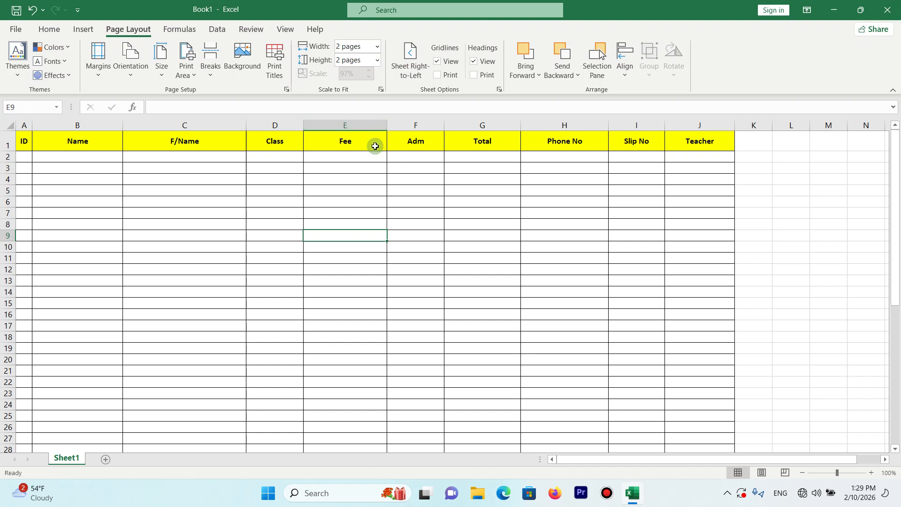
pyautogui.click(377, 60)
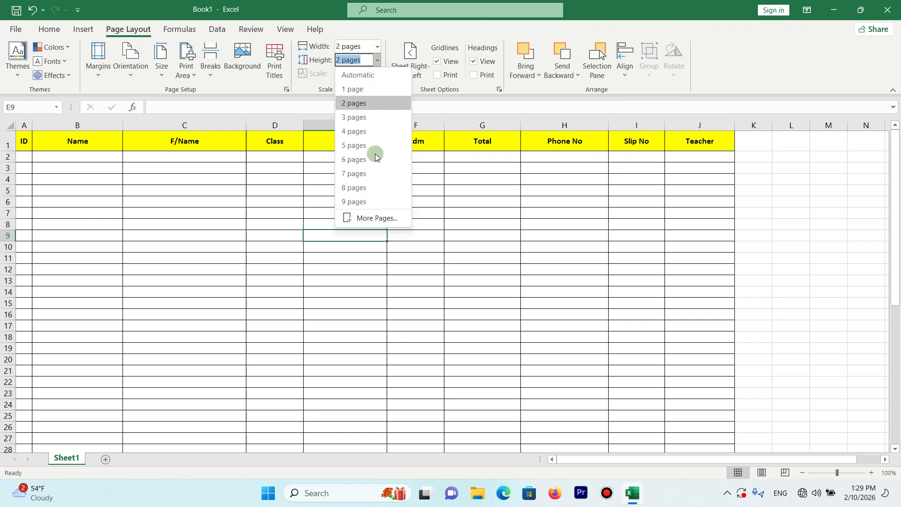
pyautogui.click(496, 187)
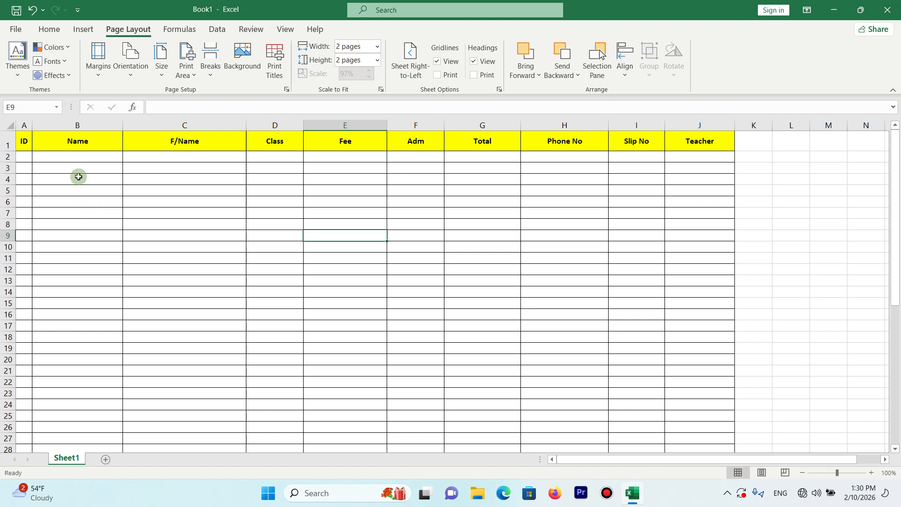
pyautogui.moveTo(23, 141); pyautogui.dragTo(664, 271)
pyautogui.click(482, 209)
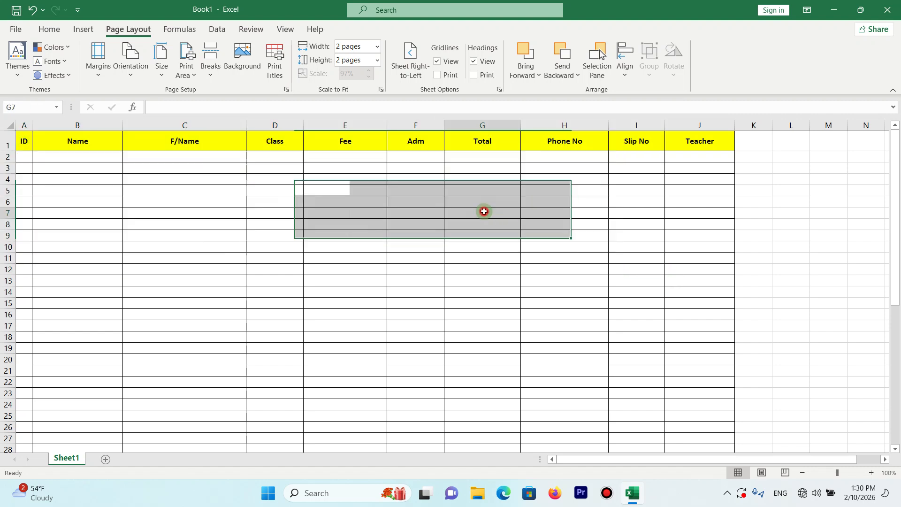
# - Switch the sheet's direction to right-to-left so that column A starts on the right side
pyautogui.click(418, 146)
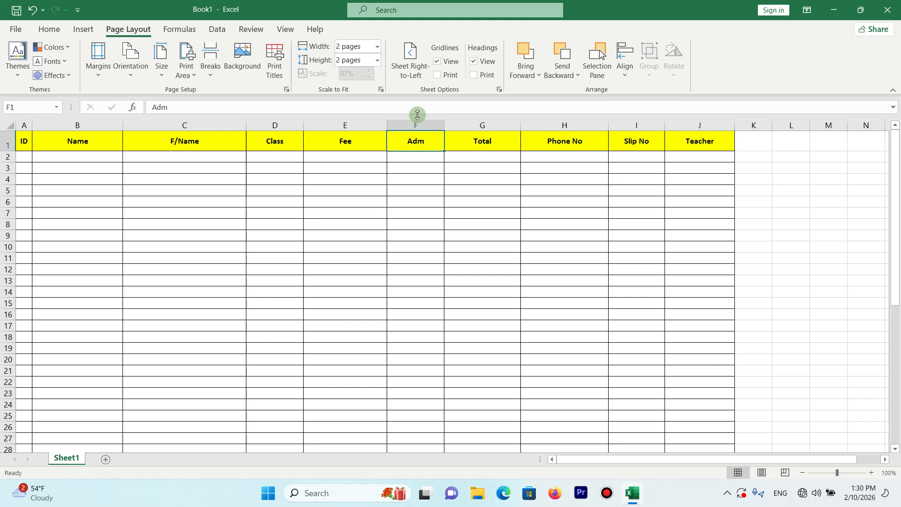
pyautogui.click(417, 67)
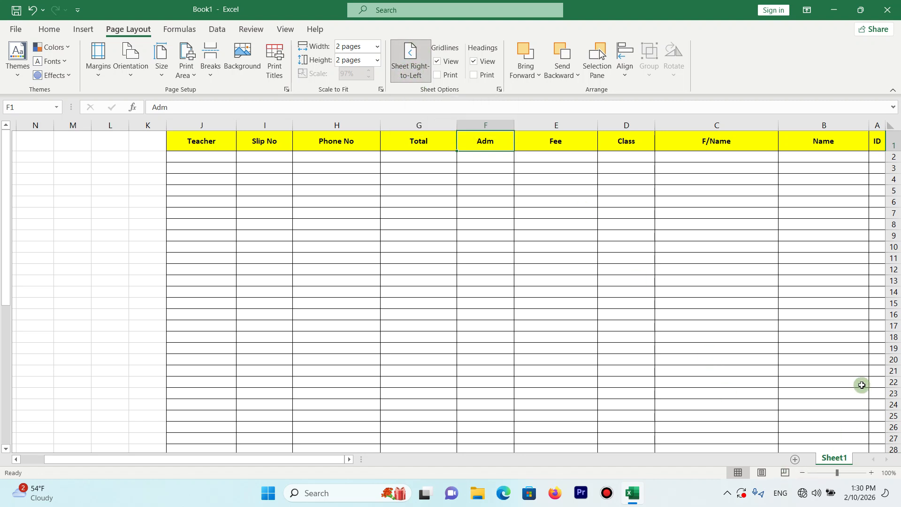
pyautogui.click(842, 142)
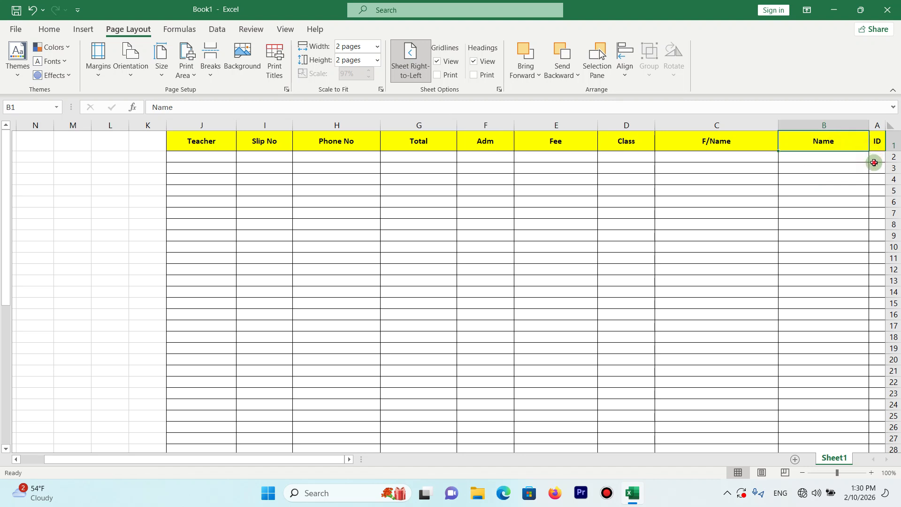
# - Switch the sheet's direction back to left-to-right so that column A starts on the left side
pyautogui.click(470, 199)
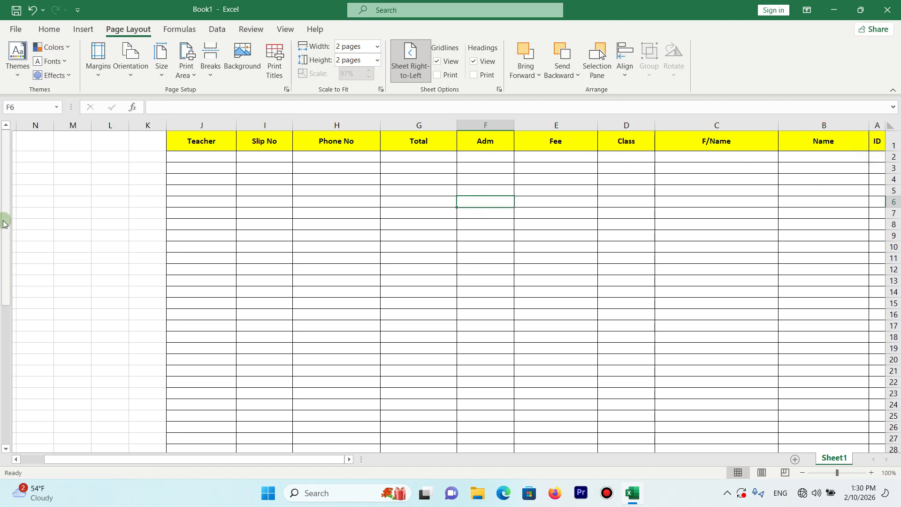
pyautogui.moveTo(5, 220); pyautogui.dragTo(34, 123)
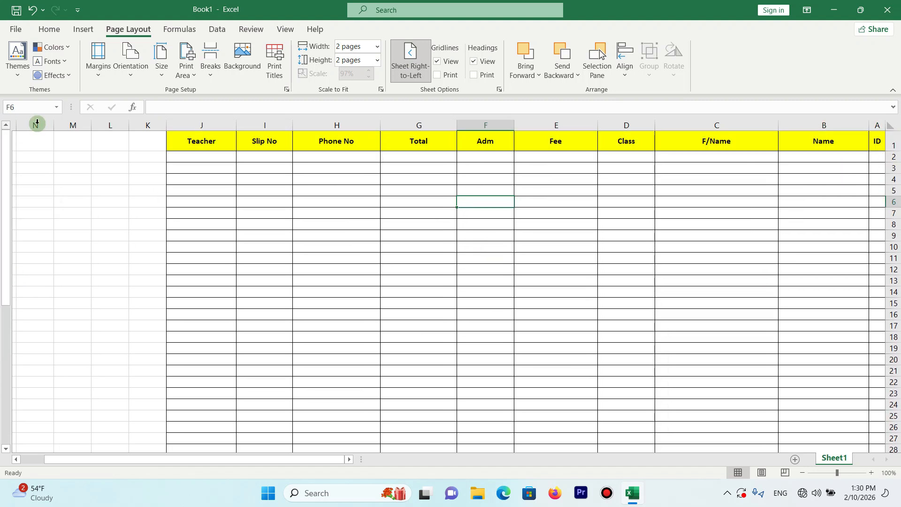
pyautogui.moveTo(884, 140); pyautogui.dragTo(227, 121)
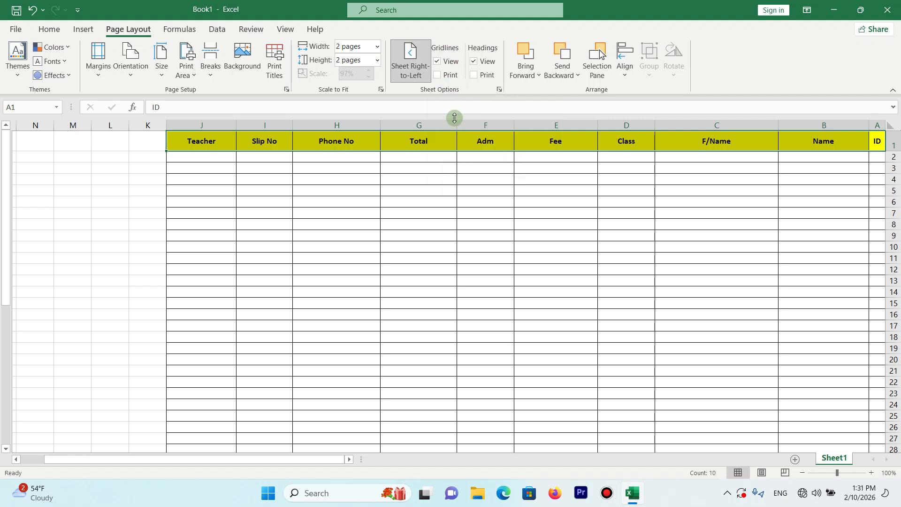
pyautogui.click(412, 61)
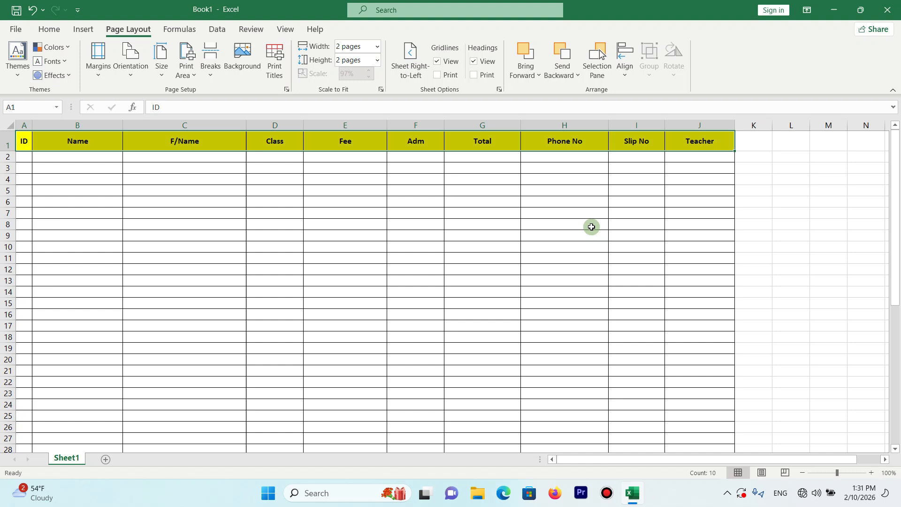
# - Remove all cell borders from the entire sheet and clear the selection
pyautogui.hotkey('ctrl', 'a')
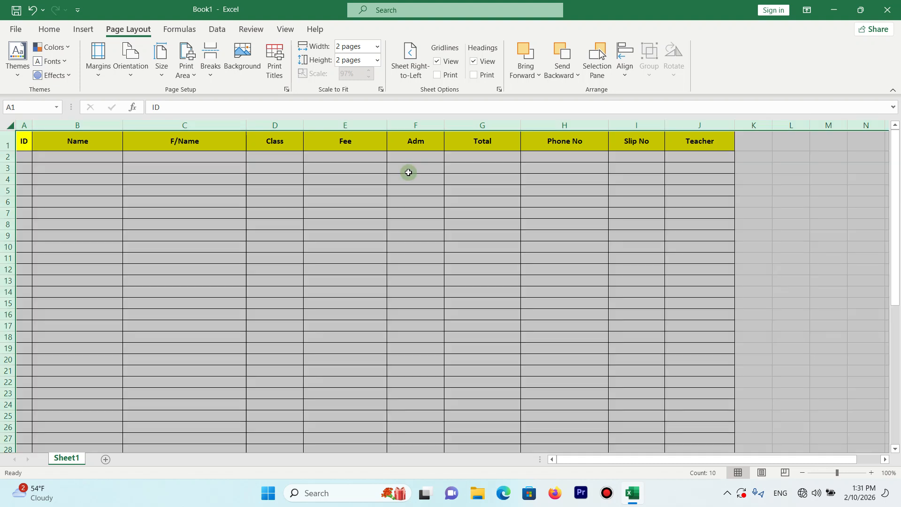
pyautogui.click(48, 29)
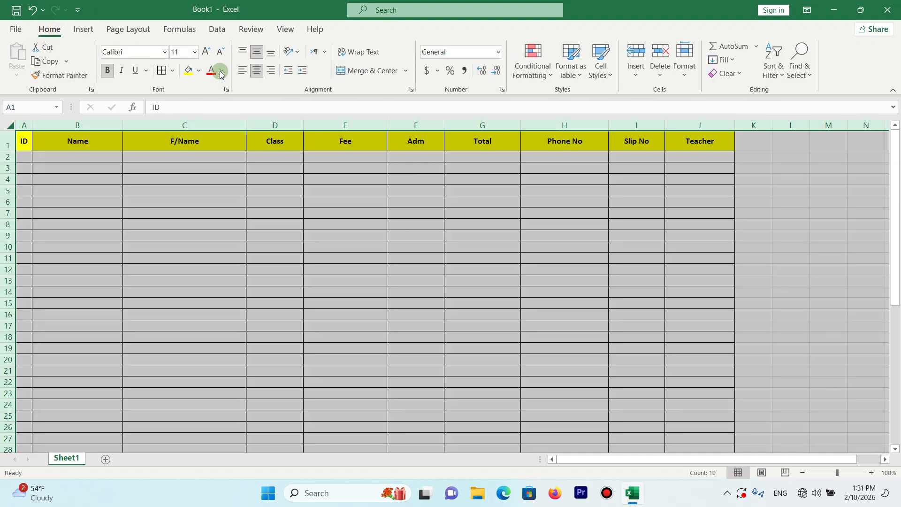
pyautogui.click(172, 70)
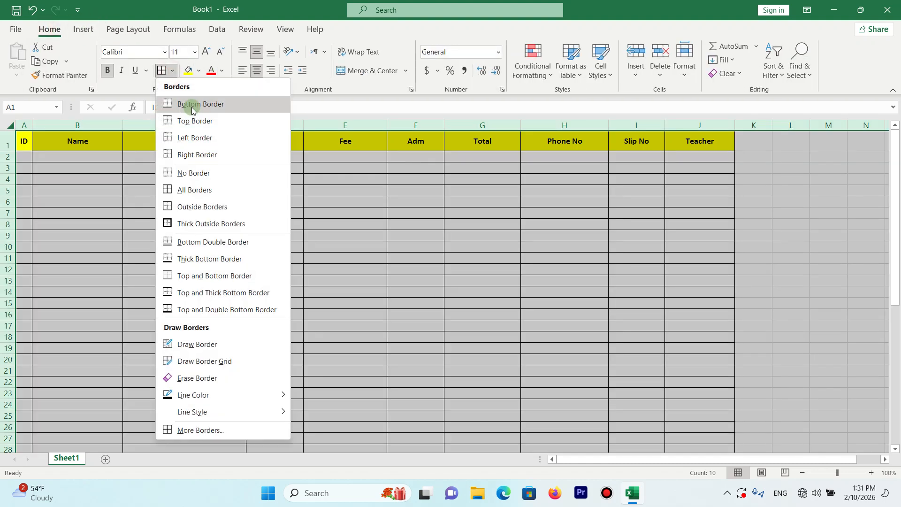
pyautogui.click(193, 174)
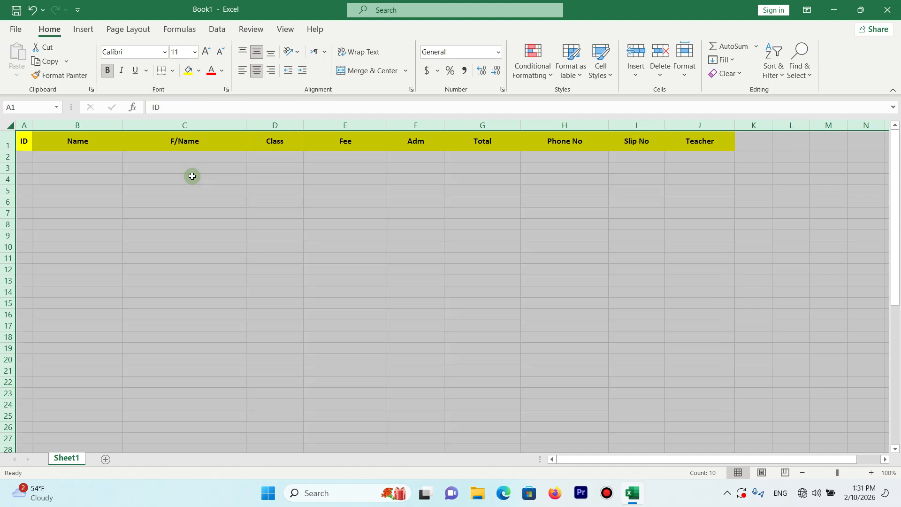
pyautogui.click(136, 169)
pyautogui.moveTo(89, 167); pyautogui.dragTo(489, 278)
pyautogui.click(412, 253)
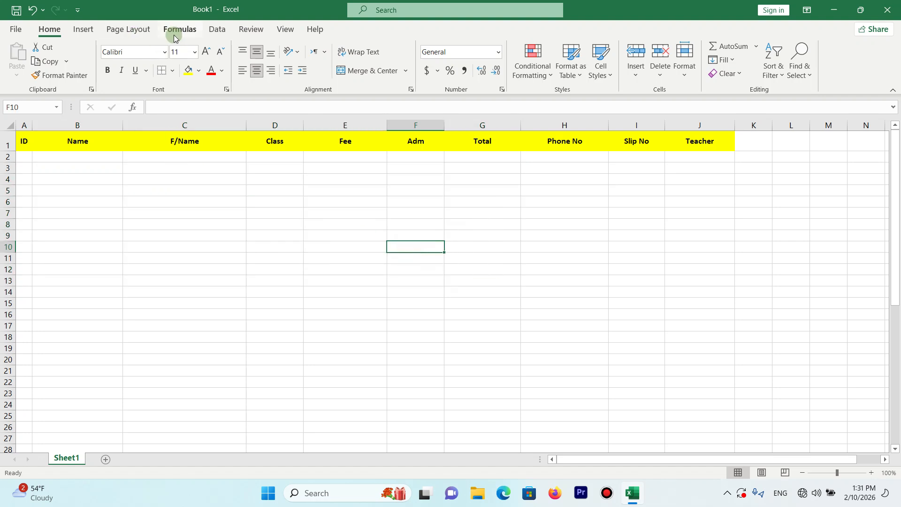
# - Hide the sheet's on-screen gridlines and look at the header cells without them
pyautogui.click(131, 31)
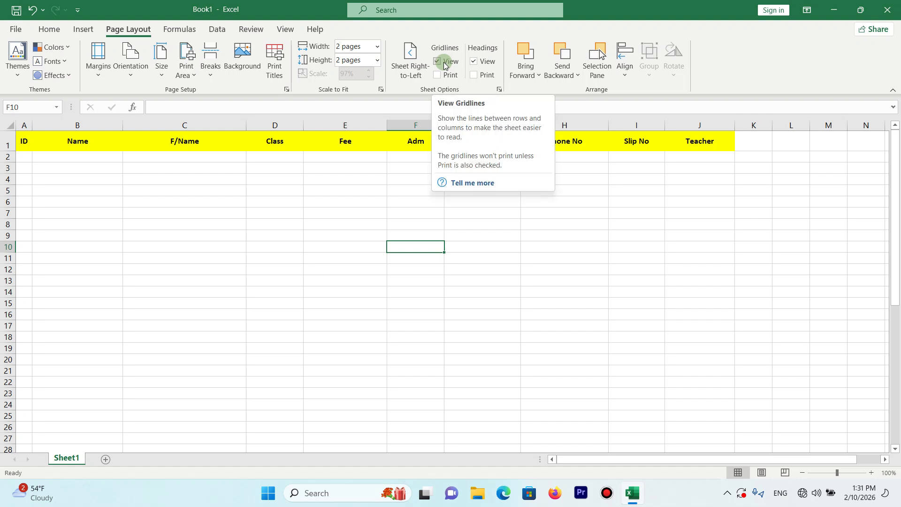
pyautogui.click(438, 62)
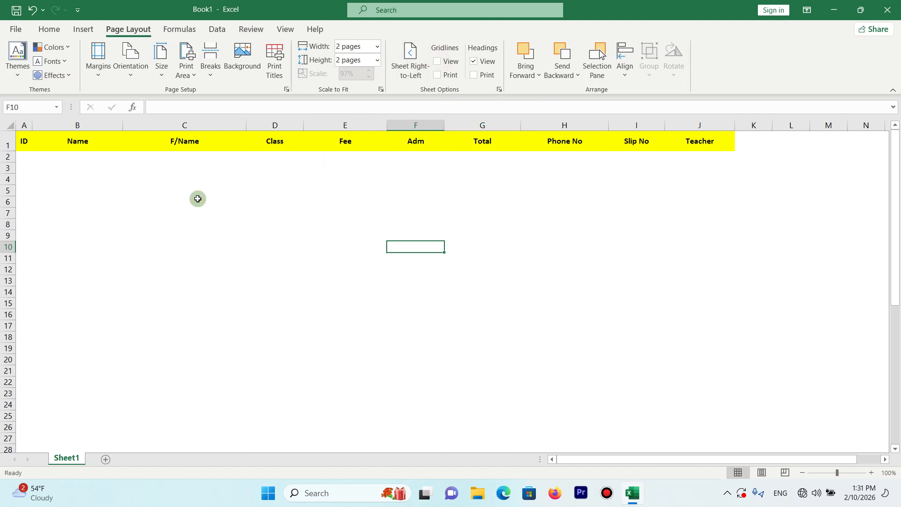
pyautogui.moveTo(26, 141); pyautogui.dragTo(242, 154)
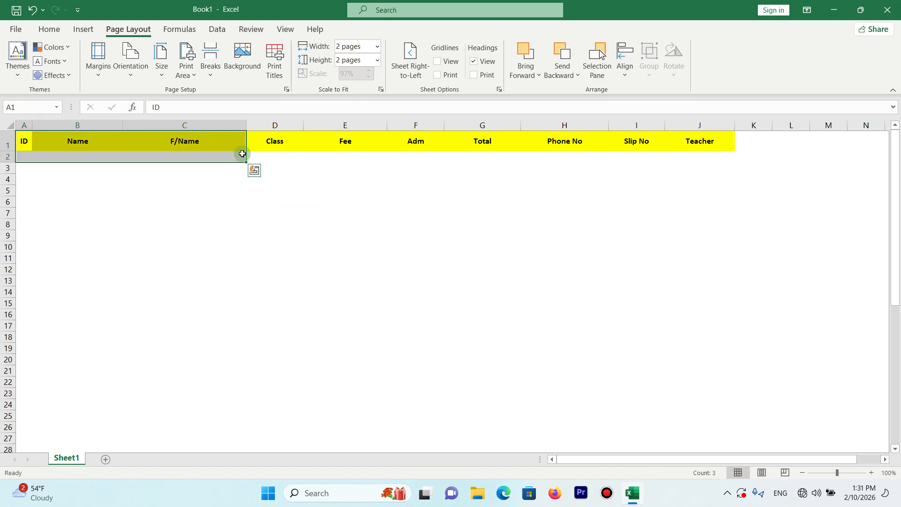
pyautogui.click(254, 170)
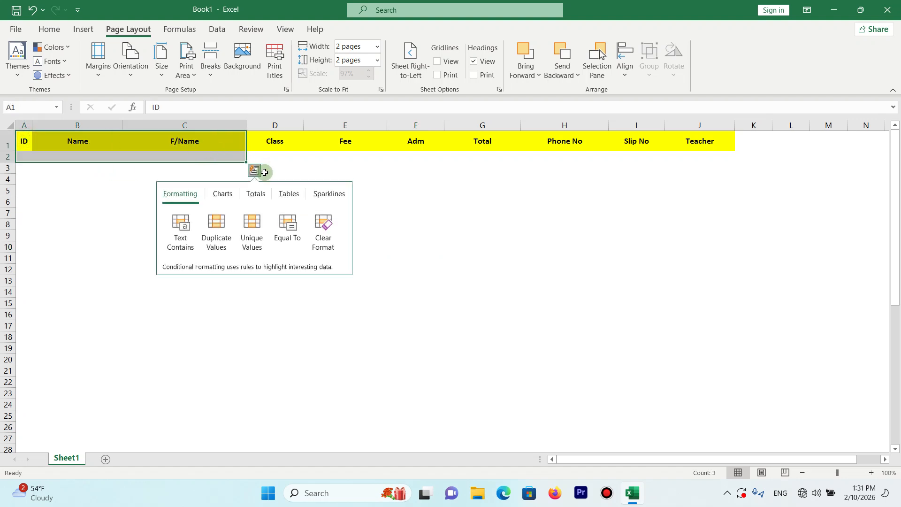
pyautogui.click(306, 168)
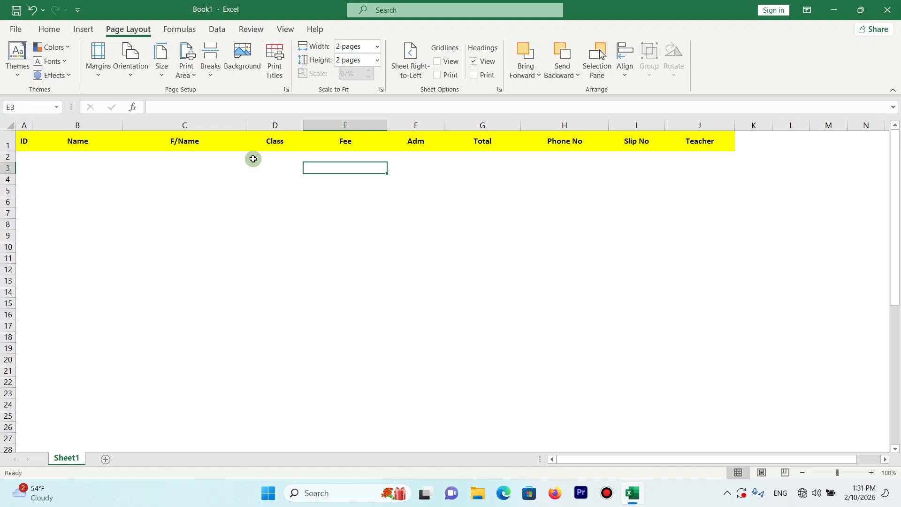
# - Toggle the on-screen gridlines to compare the sheet with and without them, leaving them shown
pyautogui.click(440, 63)
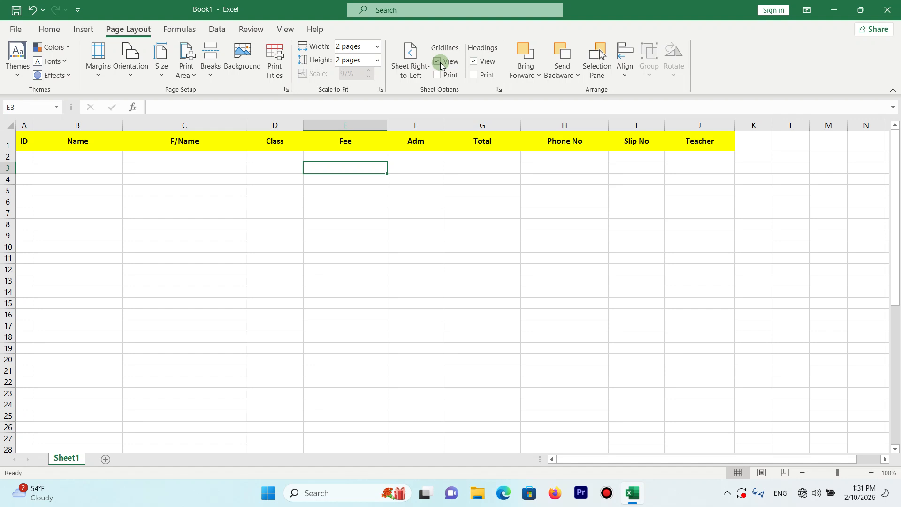
pyautogui.click(440, 63)
pyautogui.click(440, 63)
pyautogui.click(440, 64)
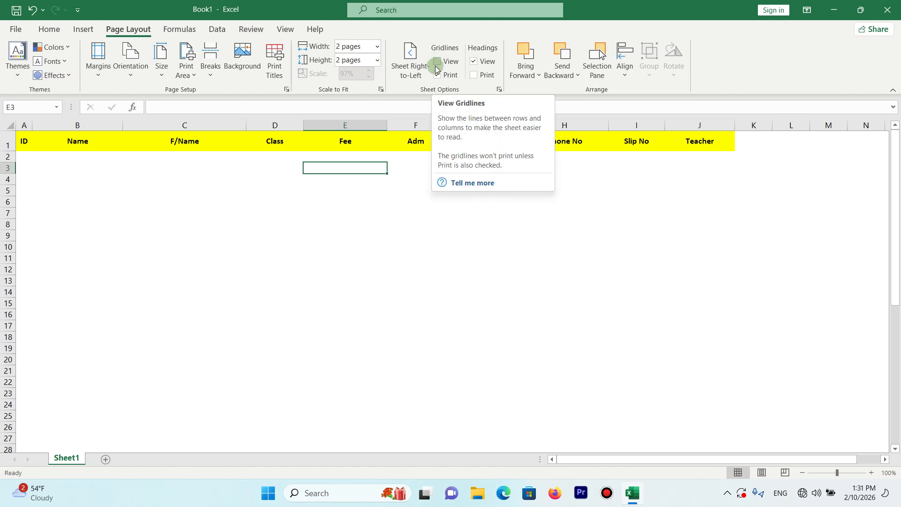
pyautogui.click(440, 75)
pyautogui.click(439, 63)
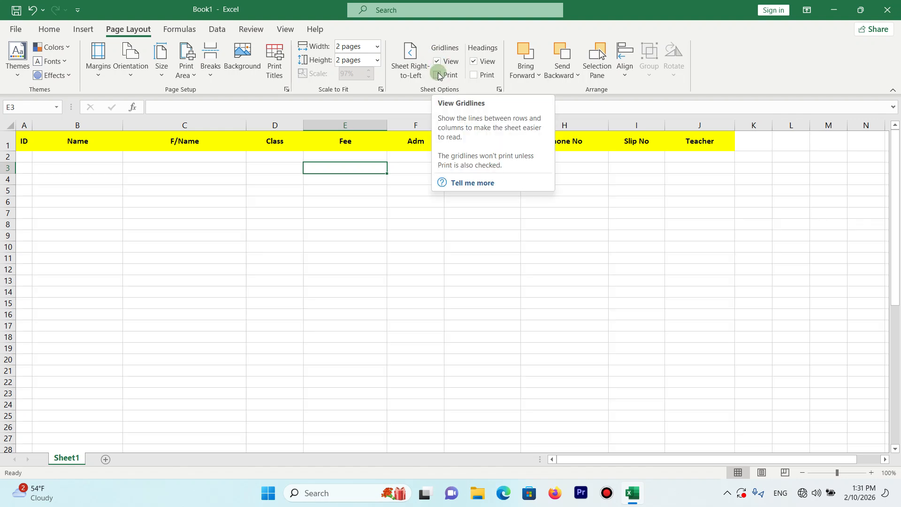
# - Turn on printing of the gridlines and check both pages in the print preview
pyautogui.click(437, 76)
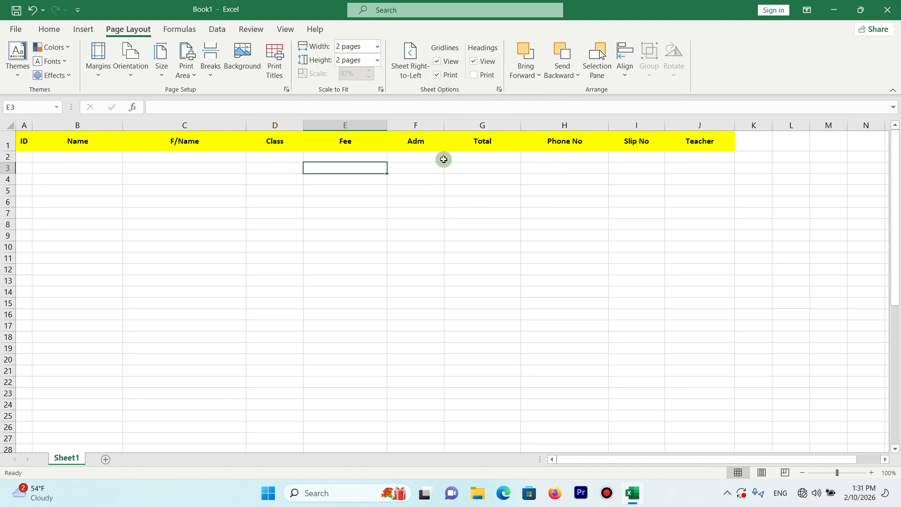
pyautogui.hotkey('ctrl', 'p')
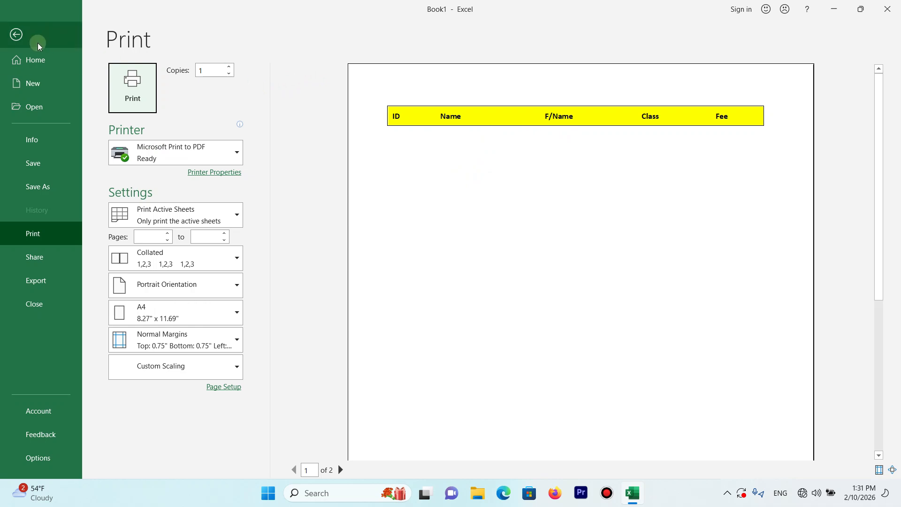
pyautogui.click(340, 470)
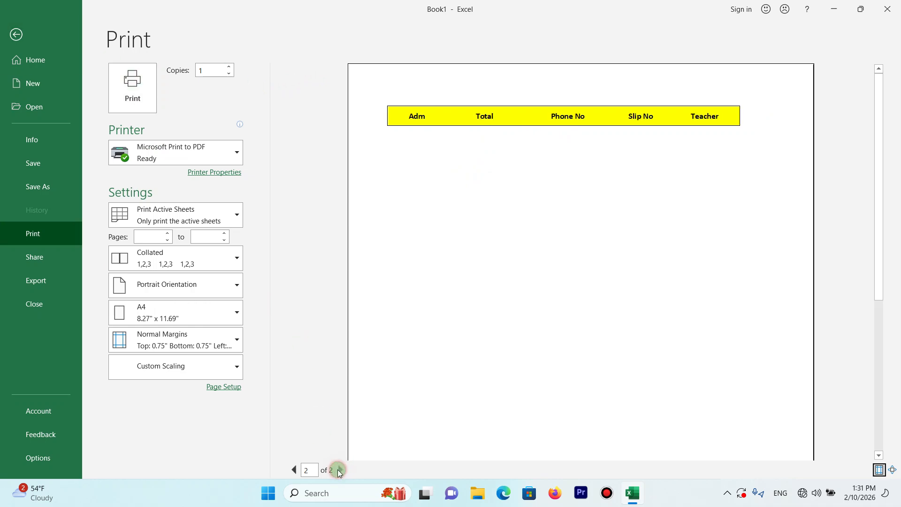
pyautogui.click(294, 470)
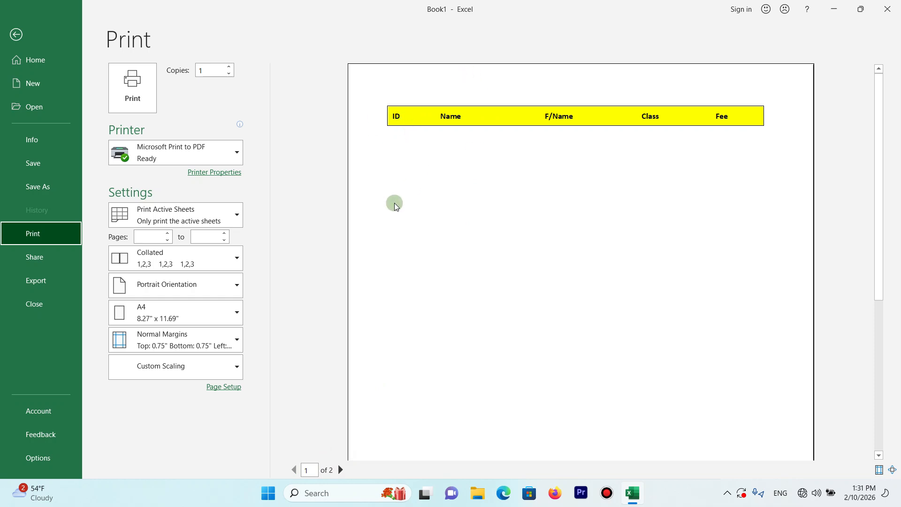
pyautogui.click(17, 34)
# - Enter A in cell B2, fill it down through B44, and check the gridlines around the filled rows in the print preview
pyautogui.click(54, 156)
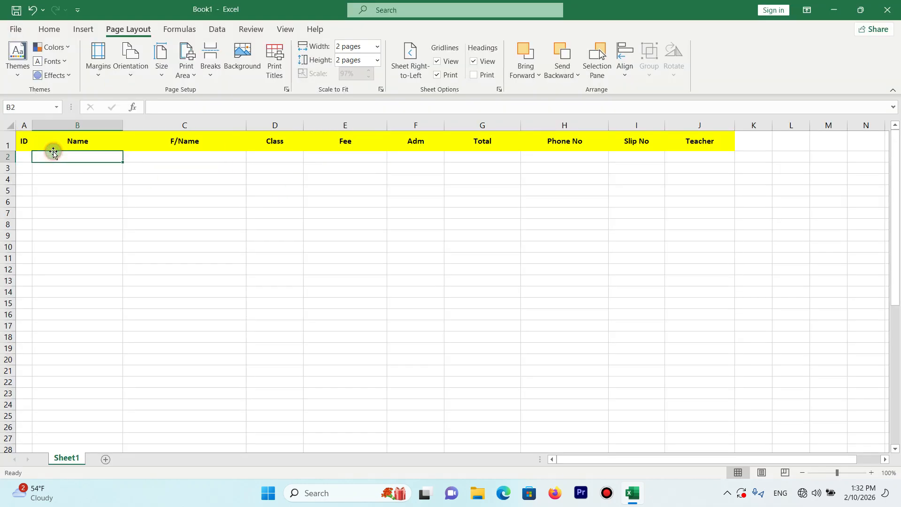
pyautogui.write('A')
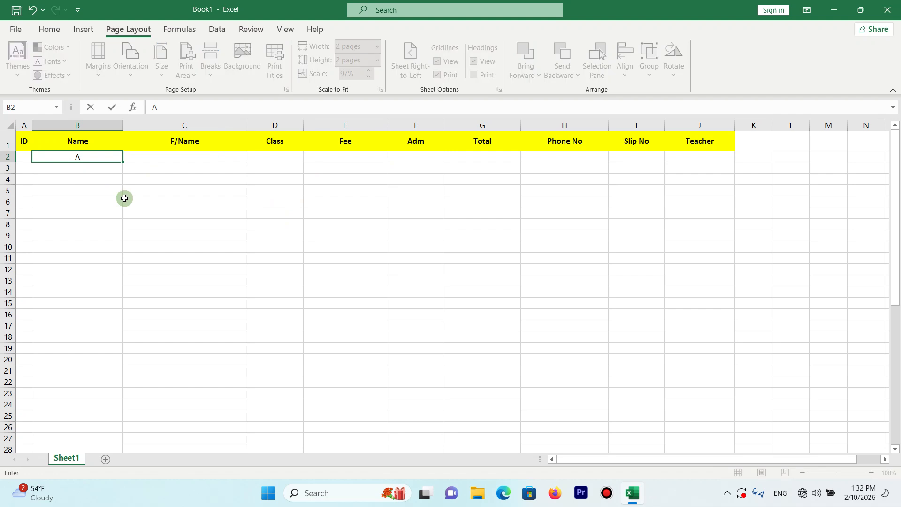
pyautogui.press('Return')
pyautogui.click(93, 156)
pyautogui.moveTo(127, 163); pyautogui.dragTo(113, 276)
pyautogui.hotkey('ctrl', 'p')
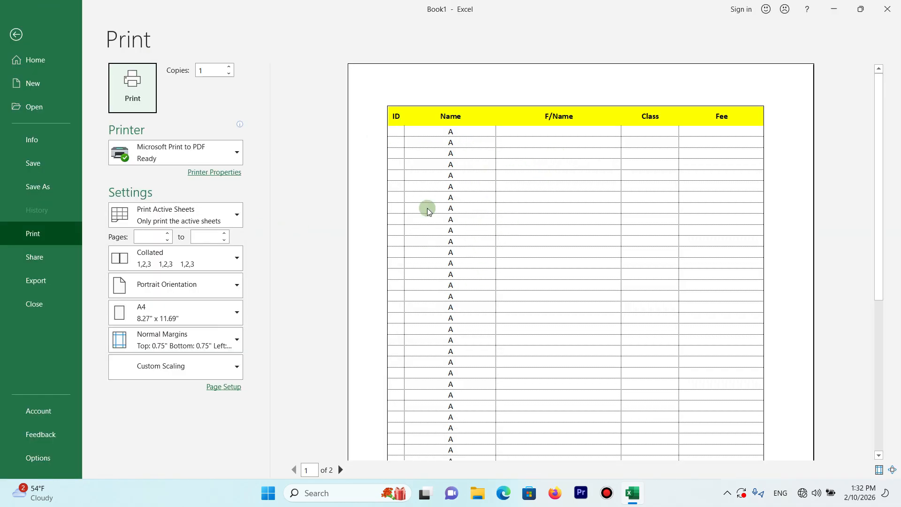
pyautogui.click(7, 33)
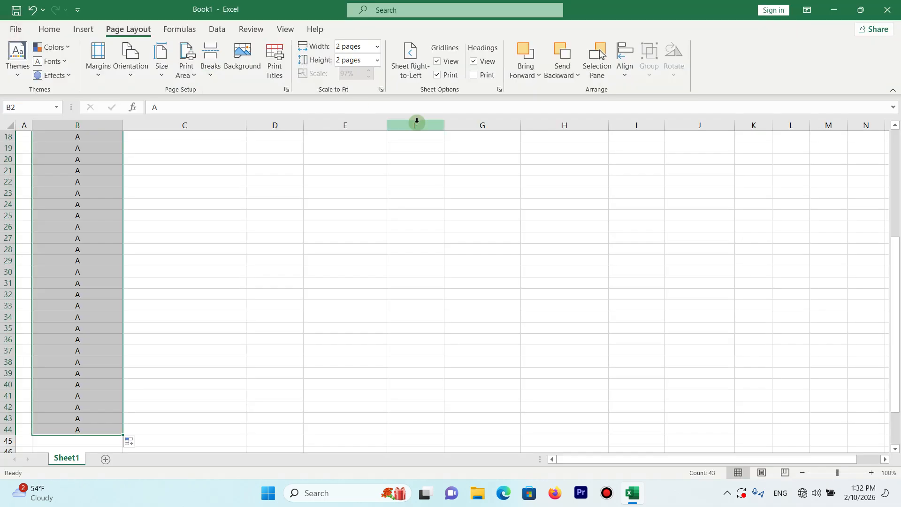
# - Turn off printing of the gridlines and check the filled table in the print preview
pyautogui.click(438, 77)
pyautogui.hotkey('ctrl', 'p')
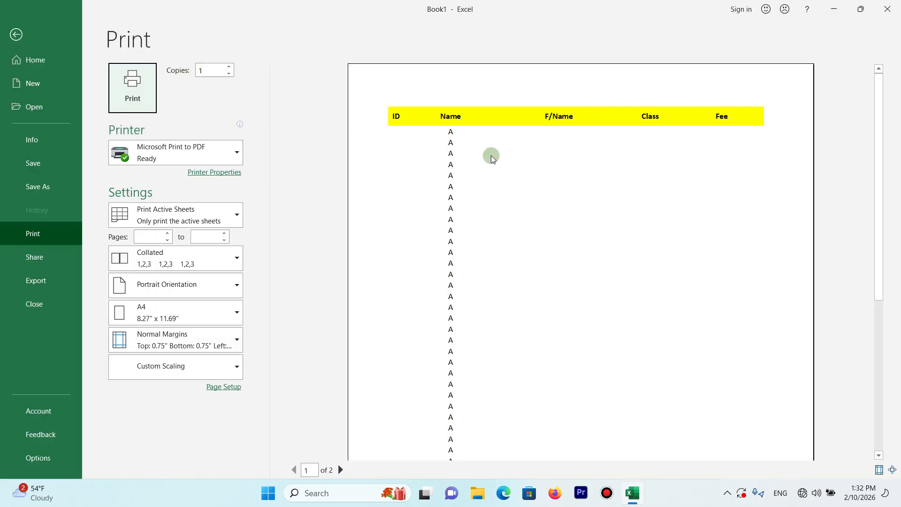
pyautogui.click(14, 33)
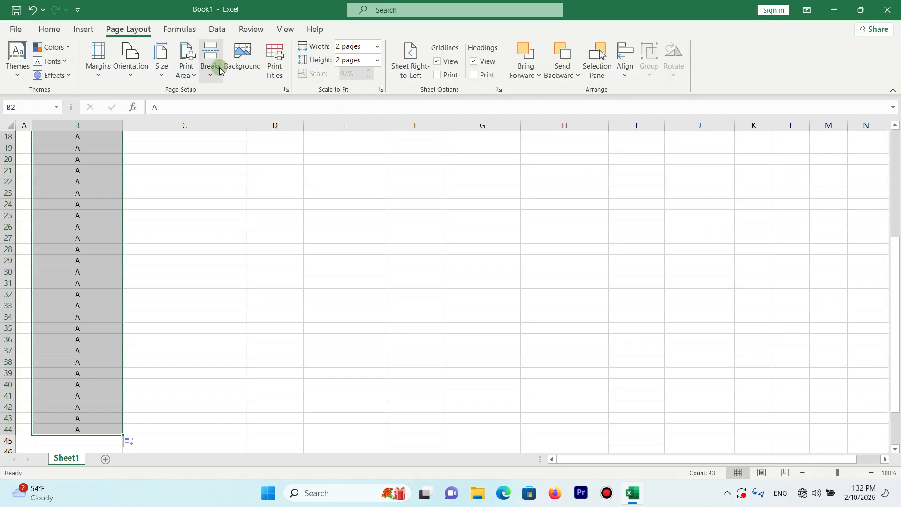
# - Examine the sheet's column and row headings by selecting columns A to D and rows 1 and 2
pyautogui.click(894, 197)
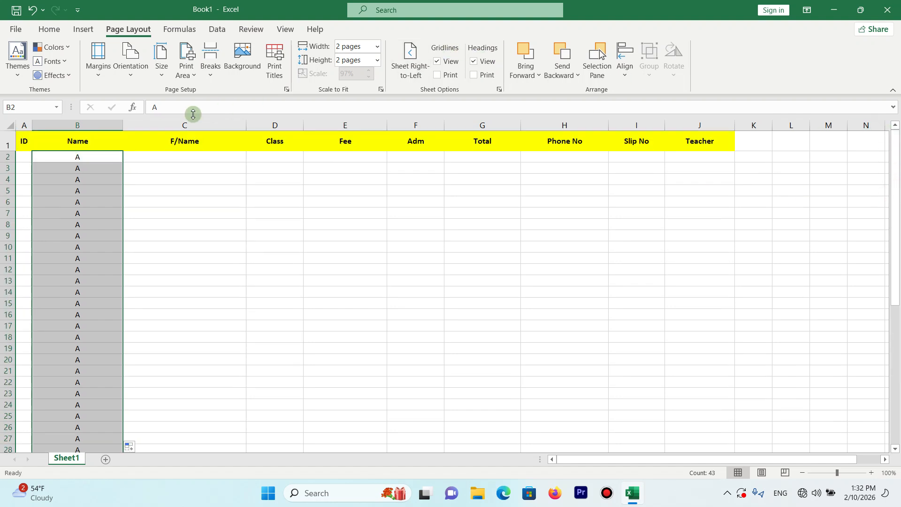
pyautogui.click(52, 123)
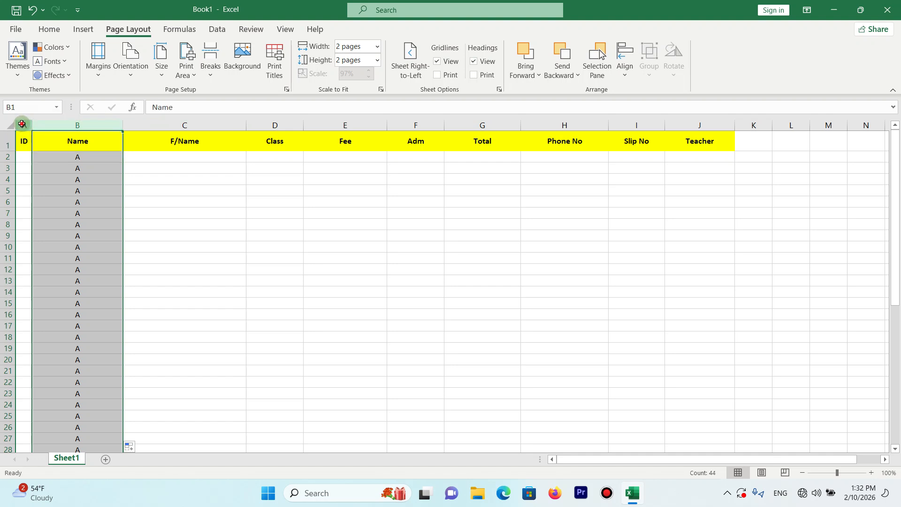
pyautogui.click(5, 139)
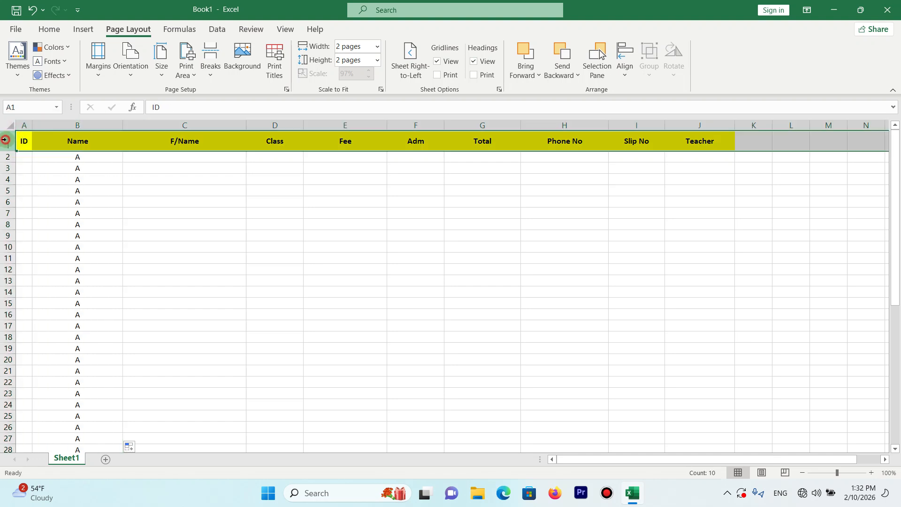
pyautogui.click(24, 124)
pyautogui.click(57, 122)
pyautogui.click(185, 124)
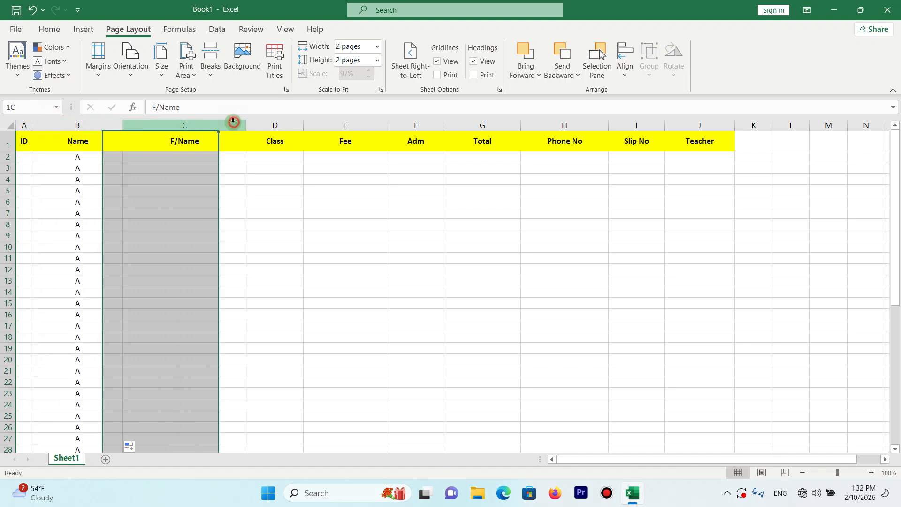
pyautogui.click(286, 124)
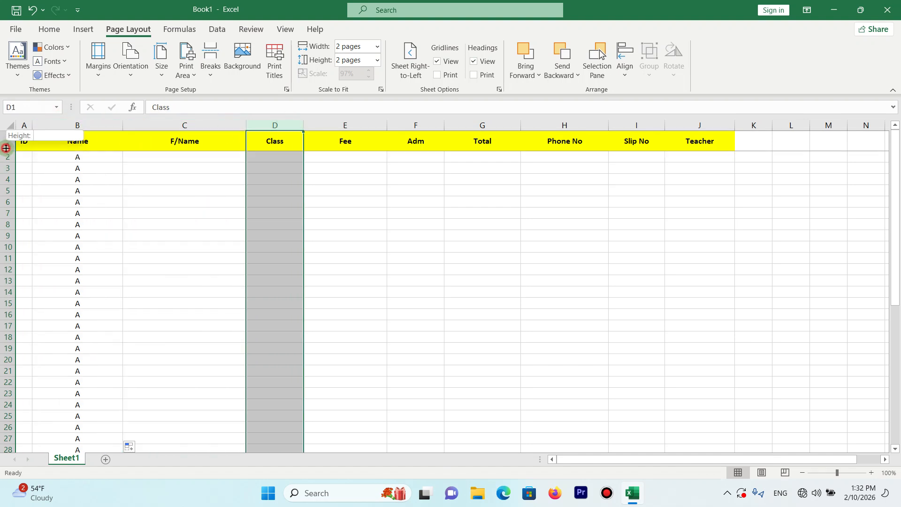
pyautogui.click(8, 157)
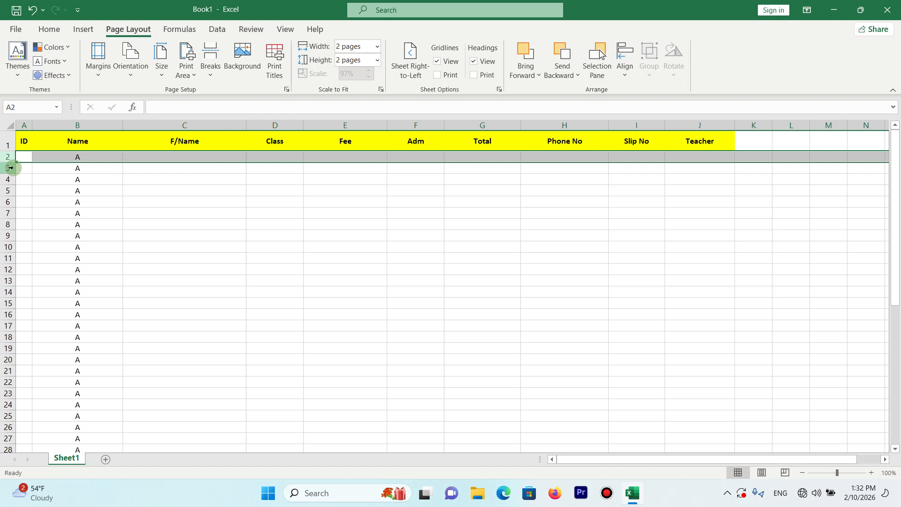
# - Hide the sheet's row and column headings and show them again
pyautogui.click(485, 62)
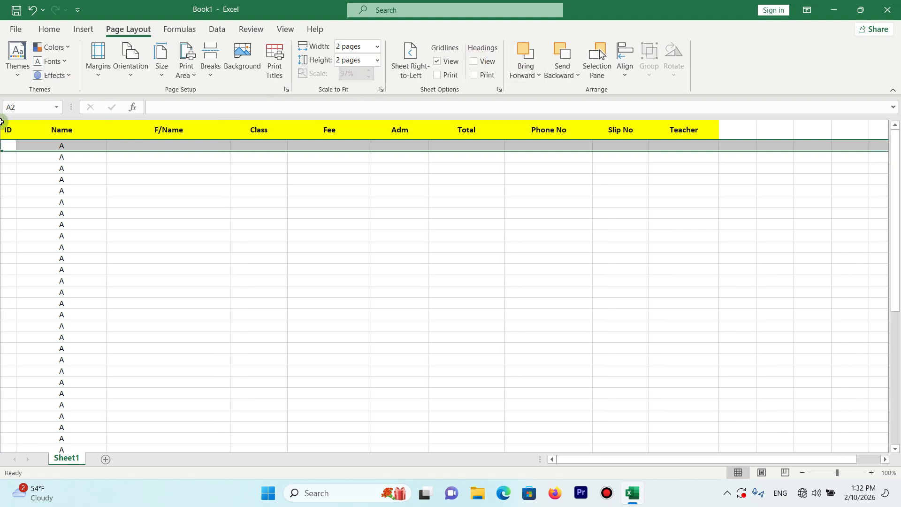
pyautogui.click(474, 62)
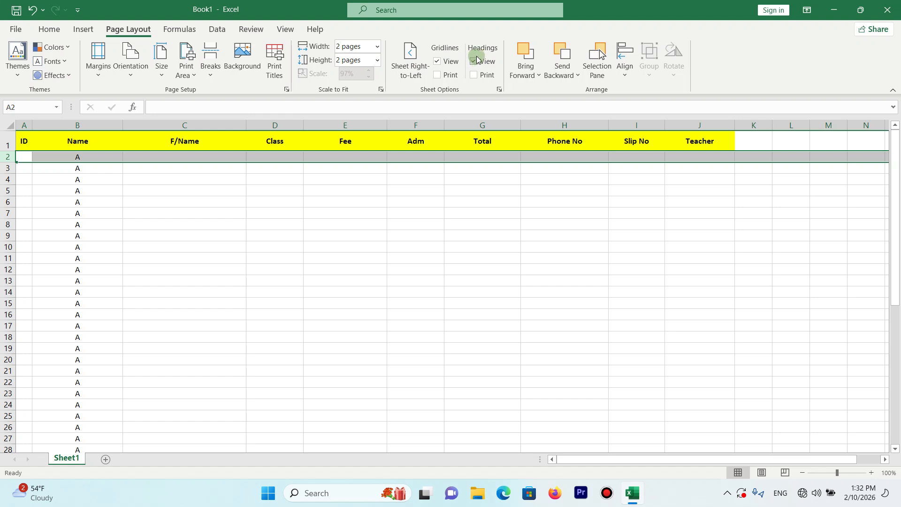
# - Turn on printing of the row and column headings, check the sheet in the print preview, and turn it off again
pyautogui.click(475, 62)
pyautogui.click(475, 63)
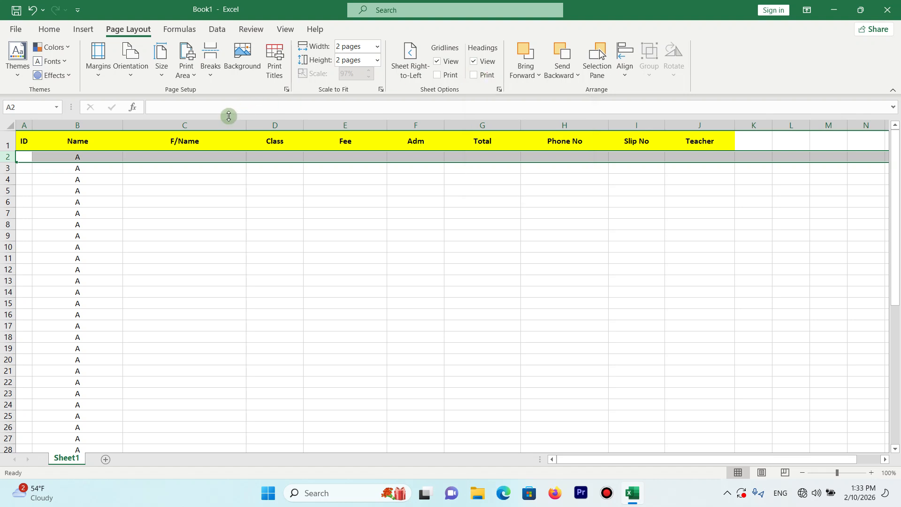
pyautogui.click(474, 75)
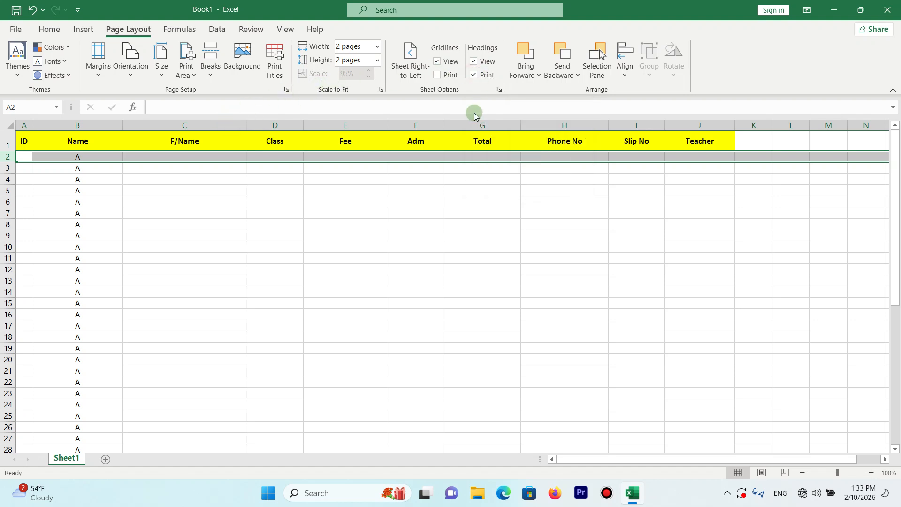
pyautogui.hotkey('ctrl', 'p')
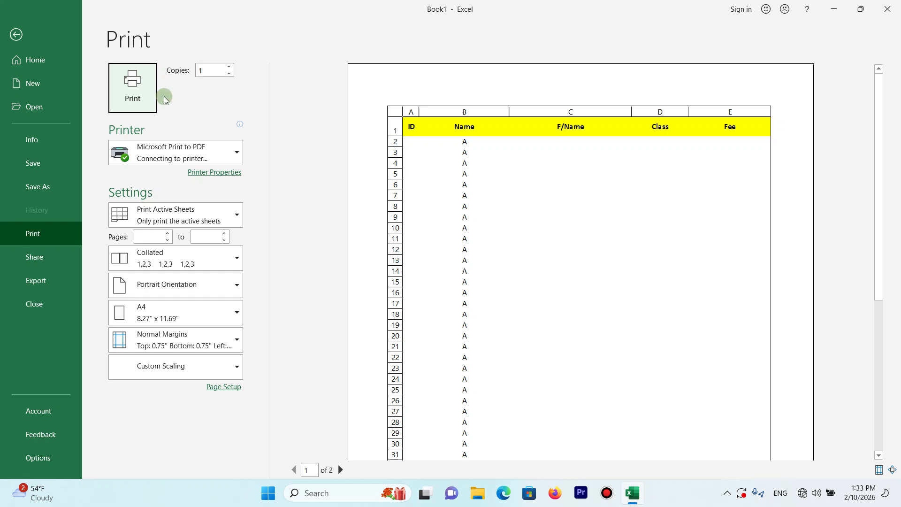
pyautogui.click(16, 34)
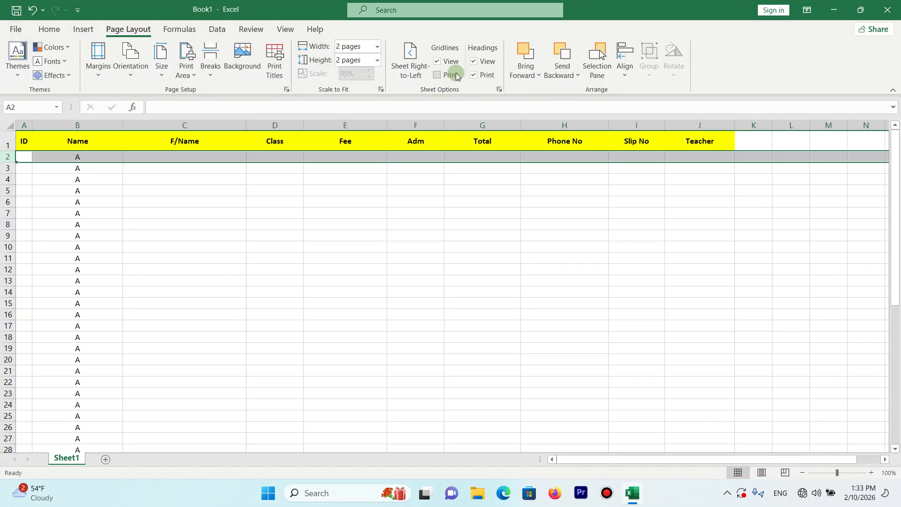
pyautogui.click(479, 75)
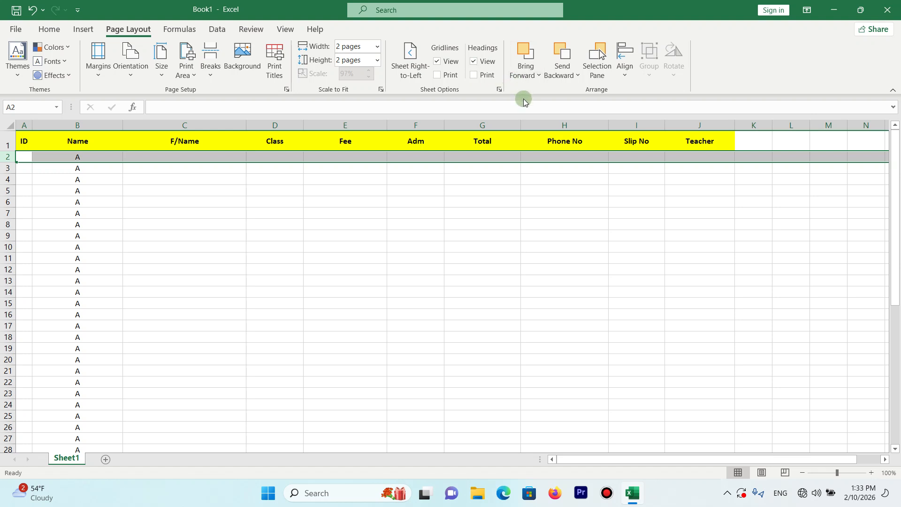
# - View the Bring Forward and Send Backward options and look at the Selection pane before closing it
pyautogui.click(533, 76)
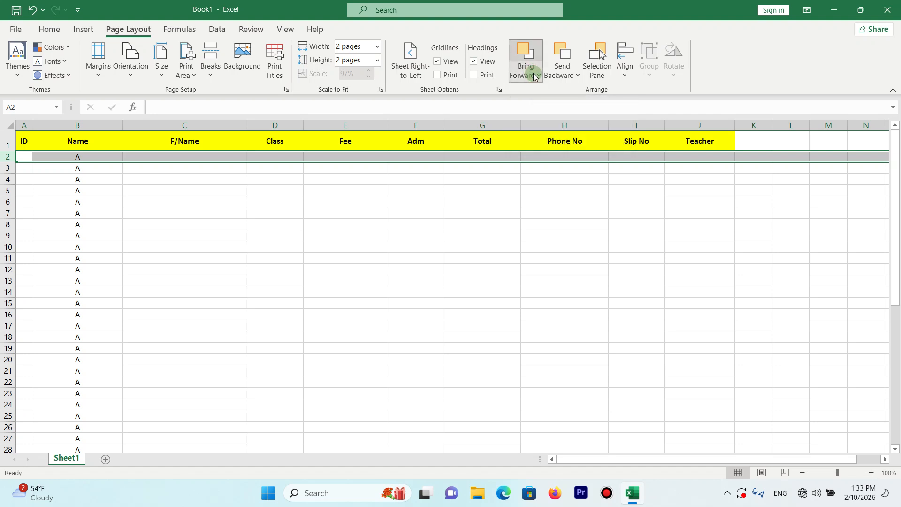
pyautogui.click(534, 76)
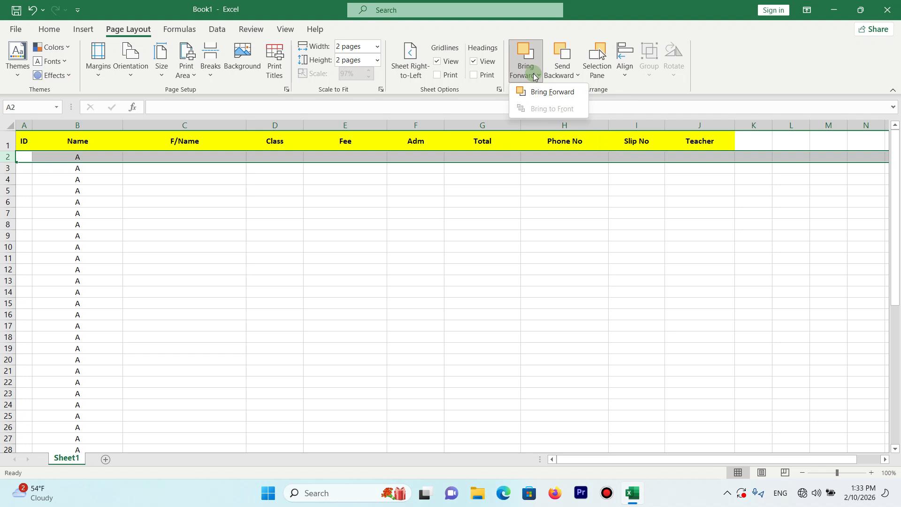
pyautogui.click(558, 74)
pyautogui.click(559, 75)
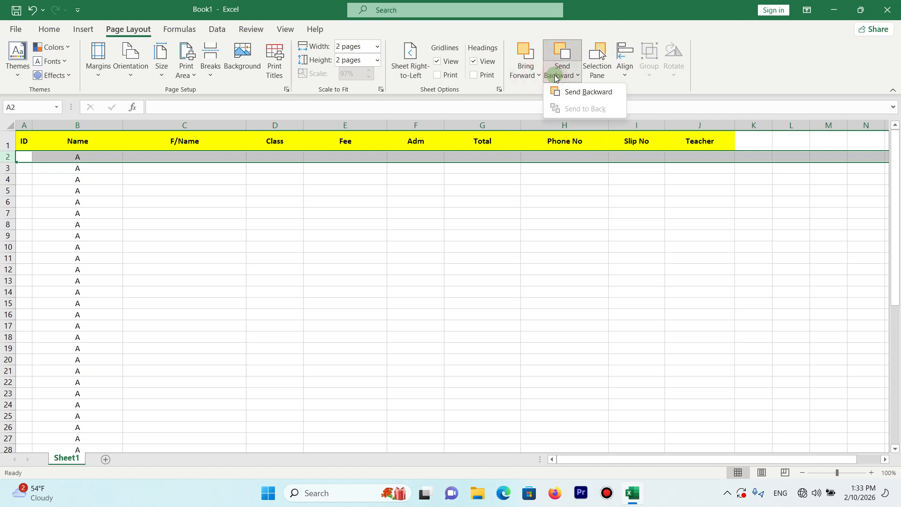
pyautogui.click(598, 73)
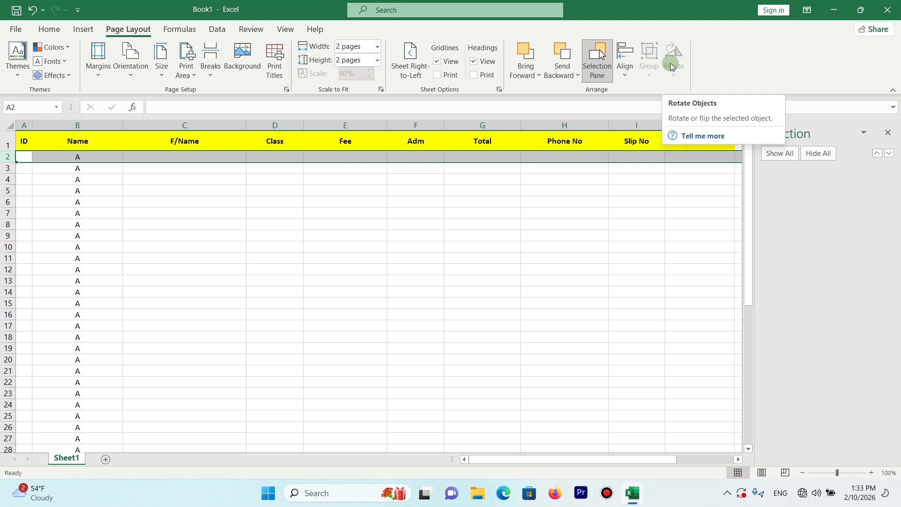
pyautogui.click(887, 133)
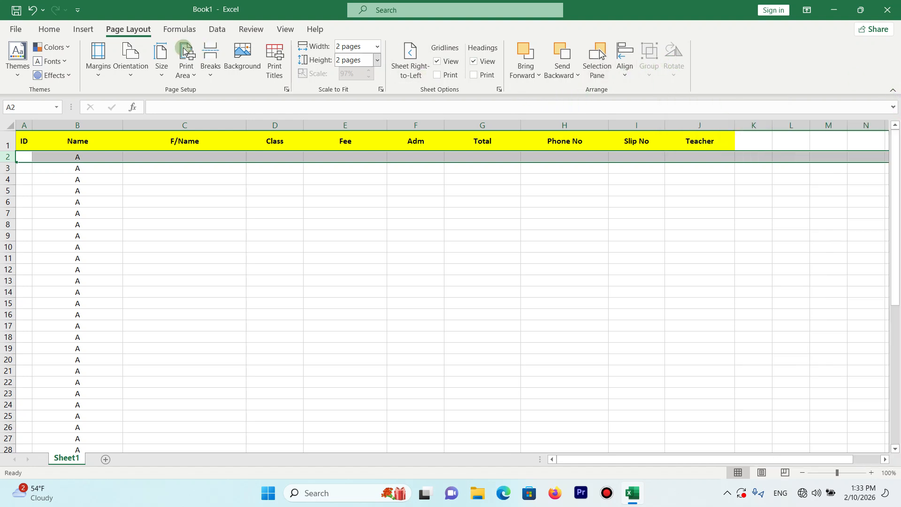
pyautogui.click(200, 29)
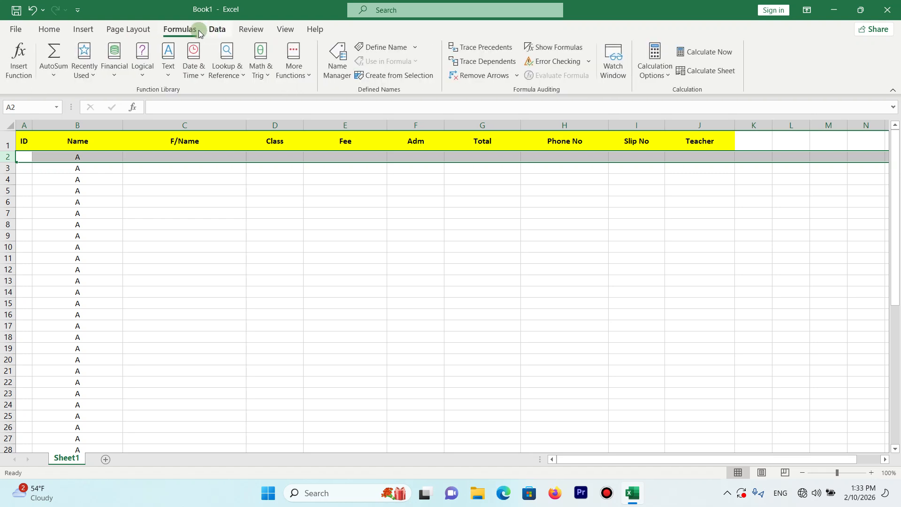
pyautogui.click(217, 29)
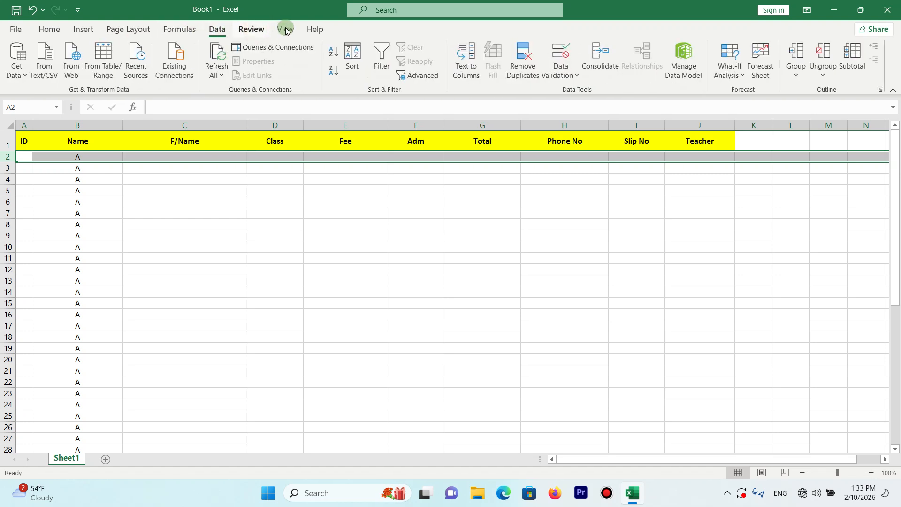
pyautogui.click(247, 30)
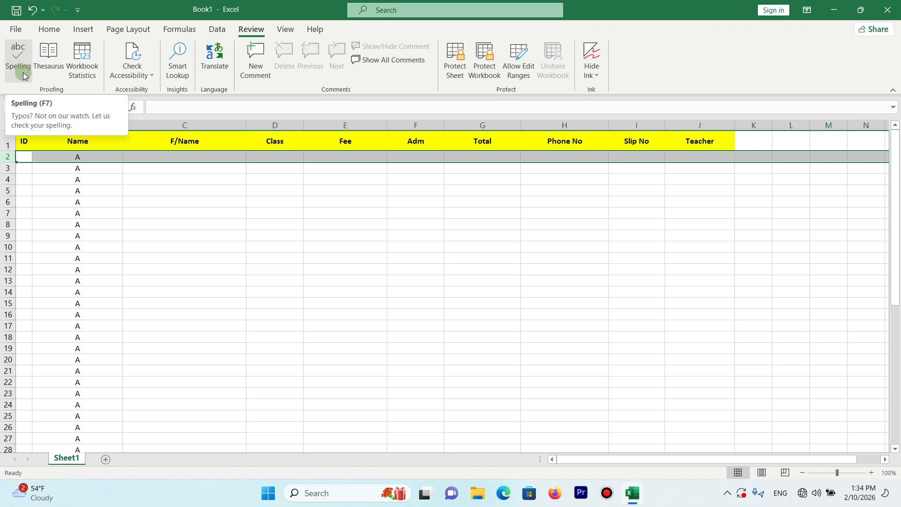
pyautogui.click(175, 34)
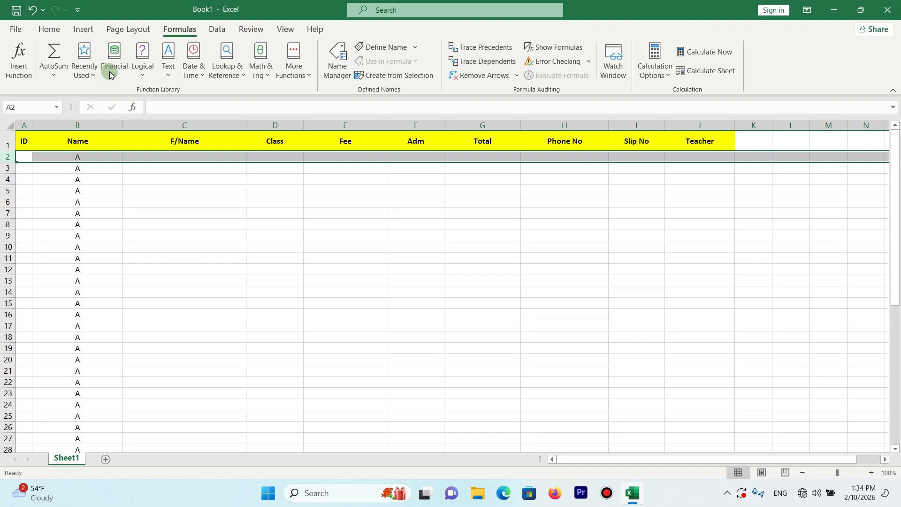
pyautogui.click(217, 29)
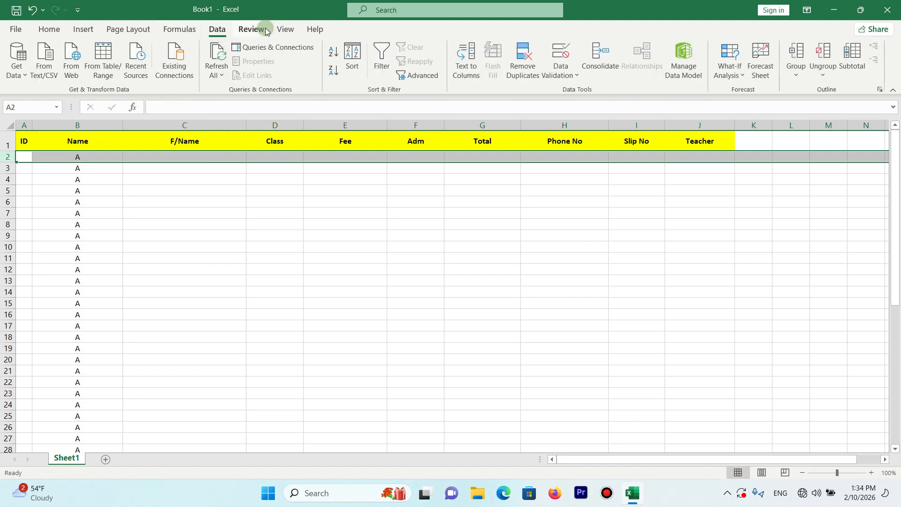
# - Run a spelling check on the sheet and close its message
pyautogui.click(266, 31)
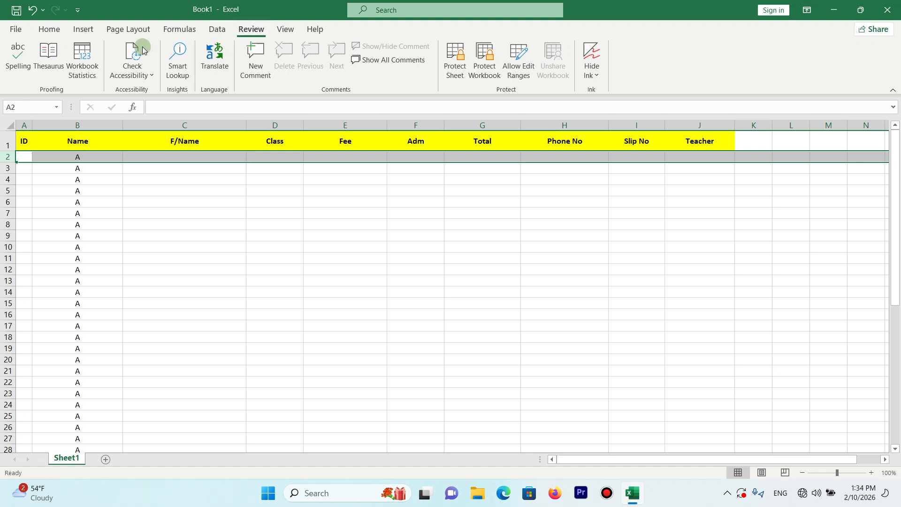
pyautogui.click(20, 78)
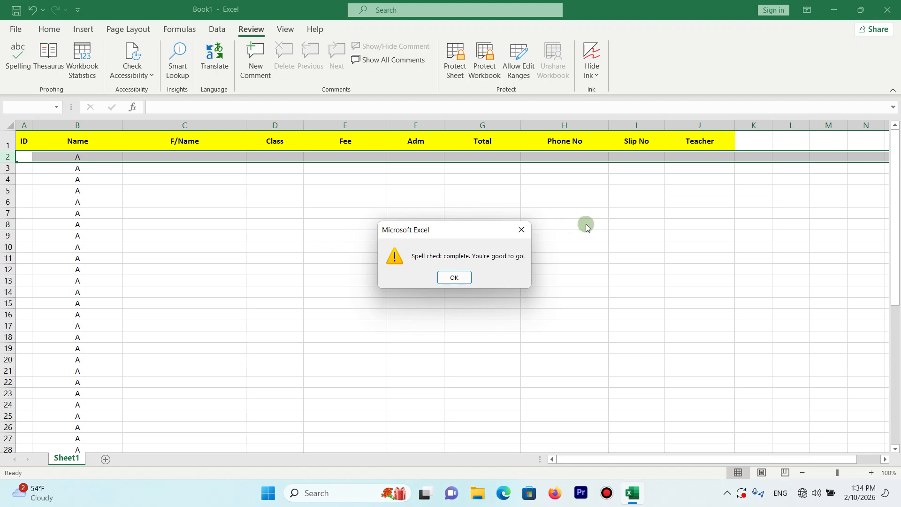
pyautogui.click(525, 231)
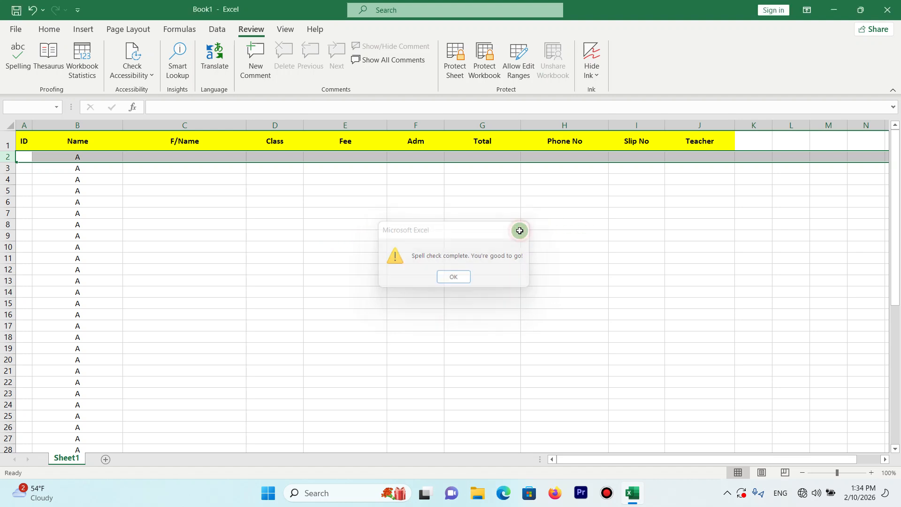
# - View and close the Thesaurus, and examine the workbook statistics for the current sheet and the whole workbook
pyautogui.click(47, 69)
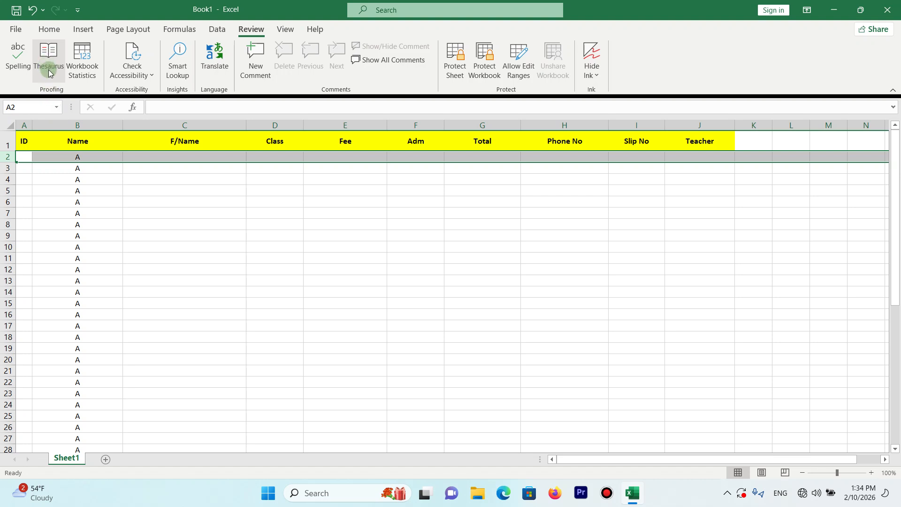
pyautogui.click(49, 70)
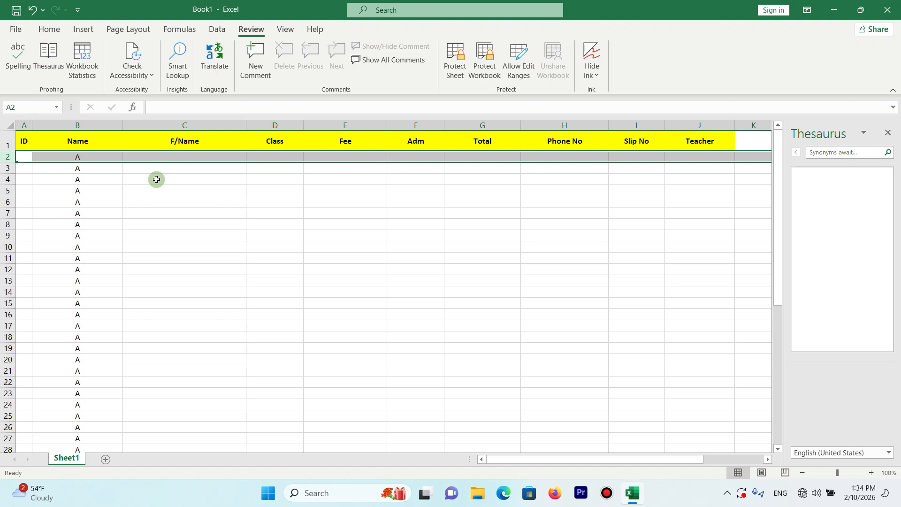
pyautogui.click(887, 134)
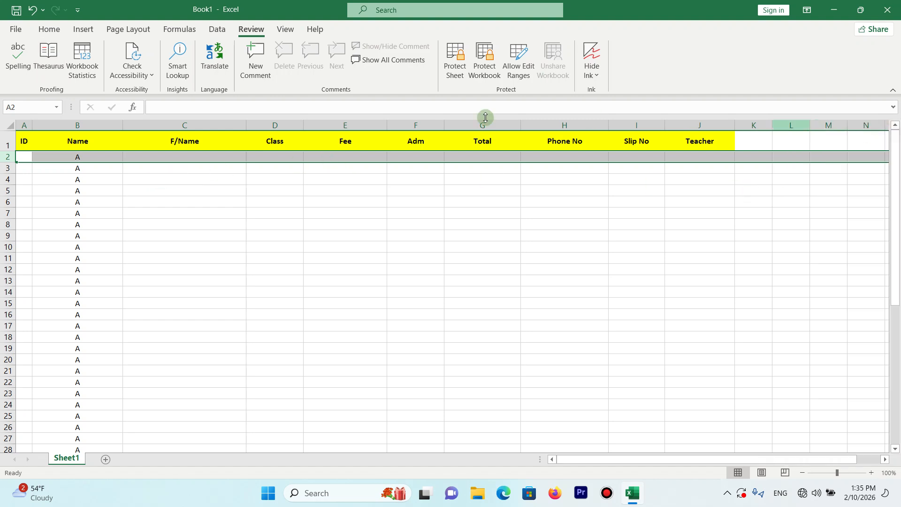
pyautogui.click(87, 76)
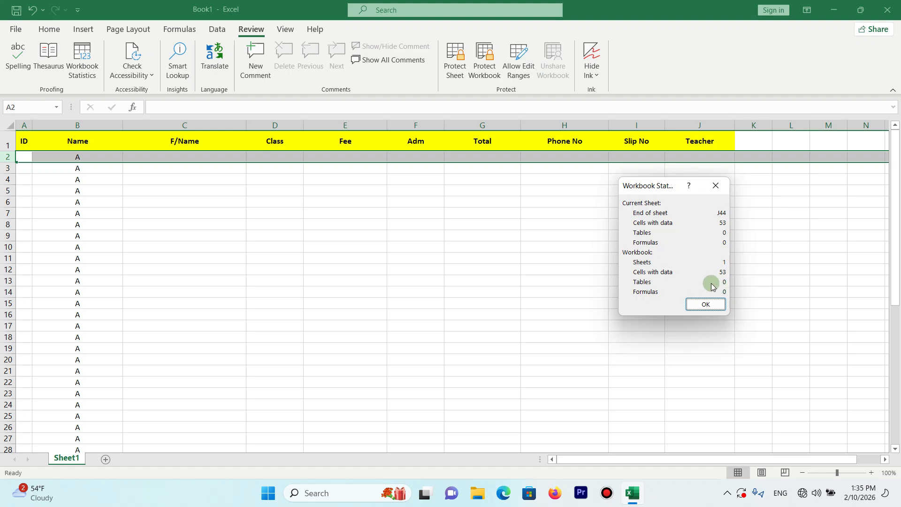
pyautogui.click(717, 306)
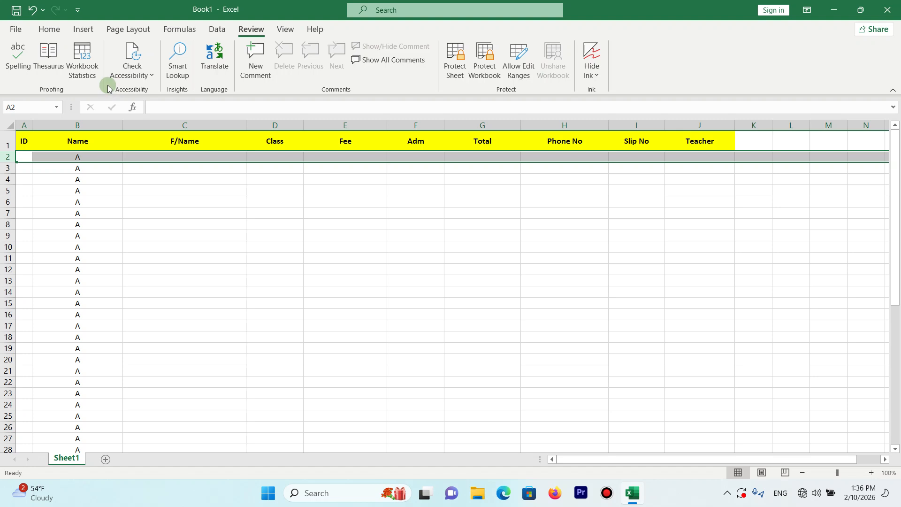
# - Check the workbook for accessibility issues, and view and close the Alt Text pane
pyautogui.click(133, 73)
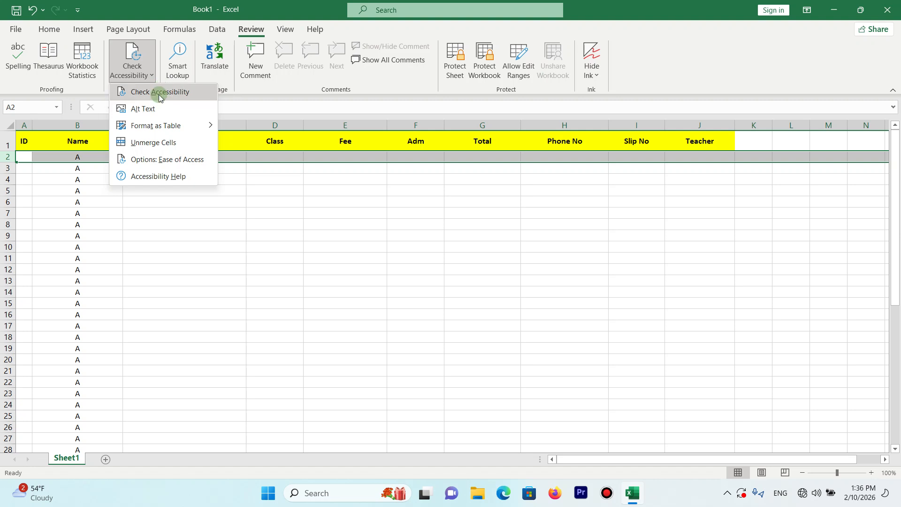
pyautogui.click(150, 95)
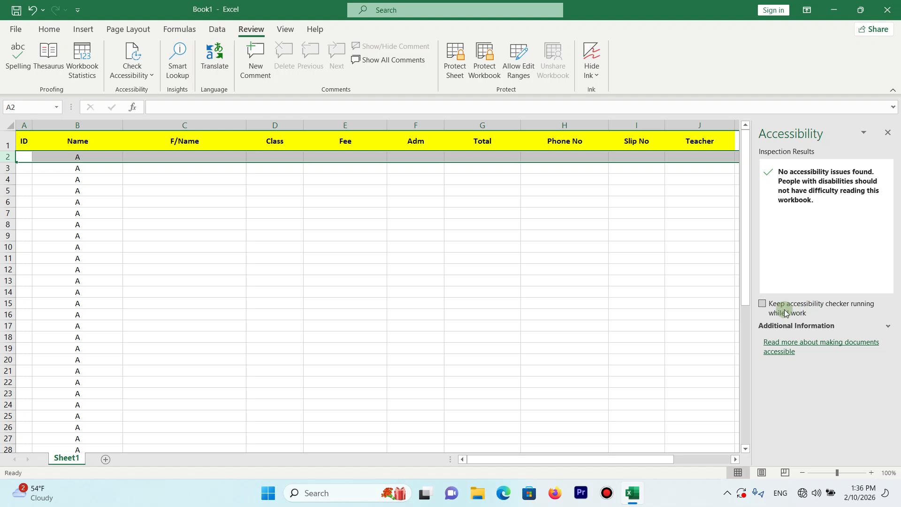
pyautogui.click(888, 132)
pyautogui.click(143, 77)
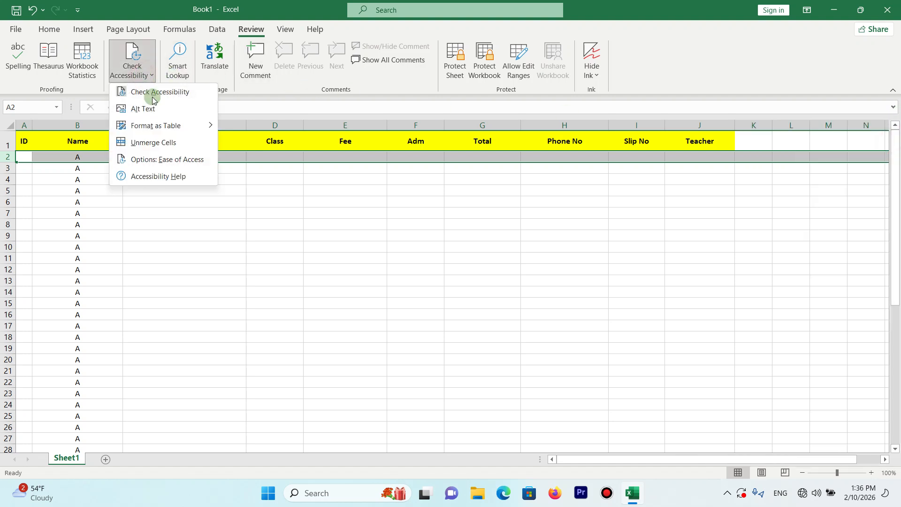
pyautogui.click(159, 113)
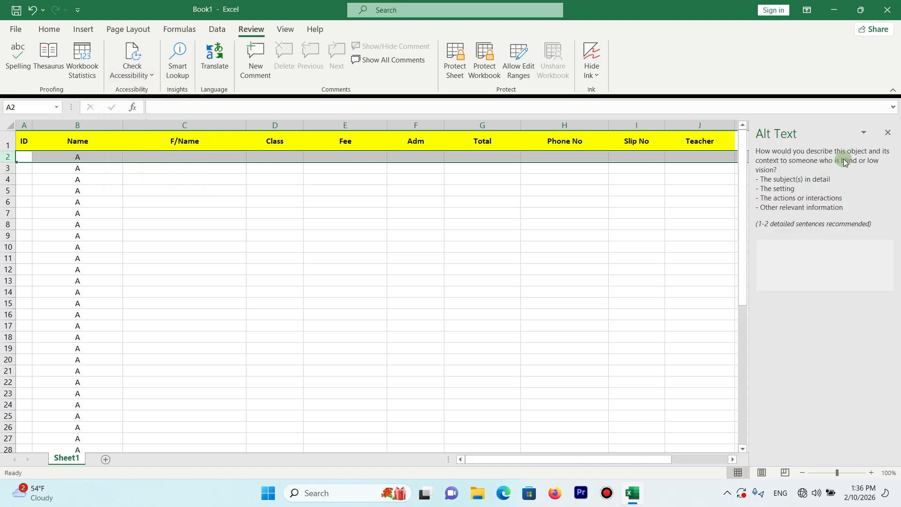
pyautogui.click(888, 133)
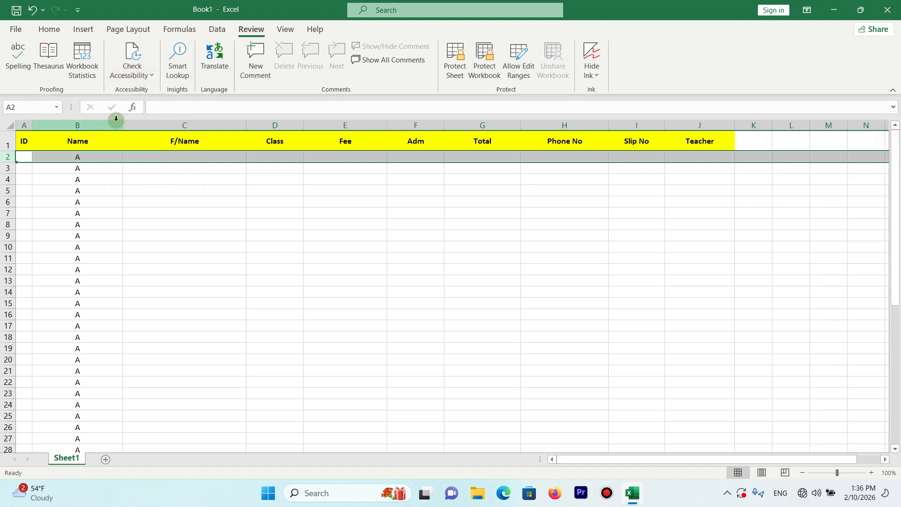
# - View the accessibility commands for table formatting and unmerging cells, and compare them with the Merge & Center options
pyautogui.click(132, 74)
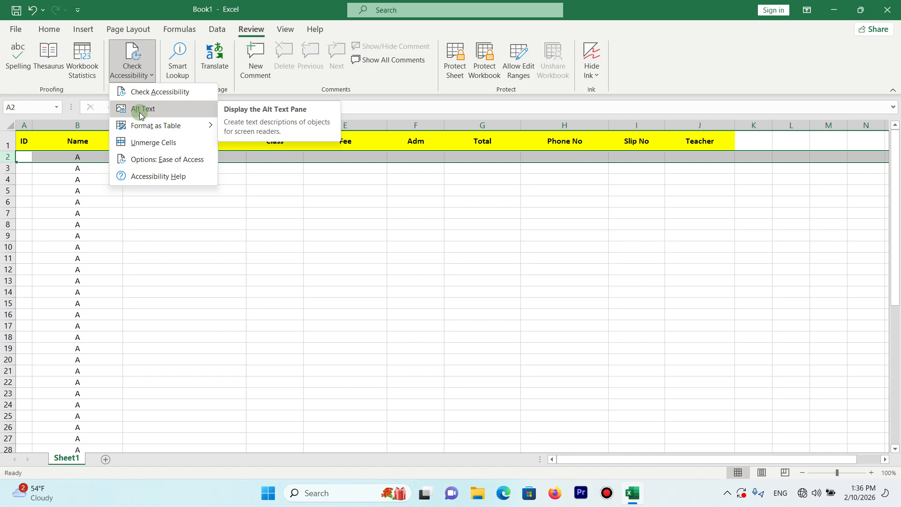
pyautogui.moveTo(171, 125)
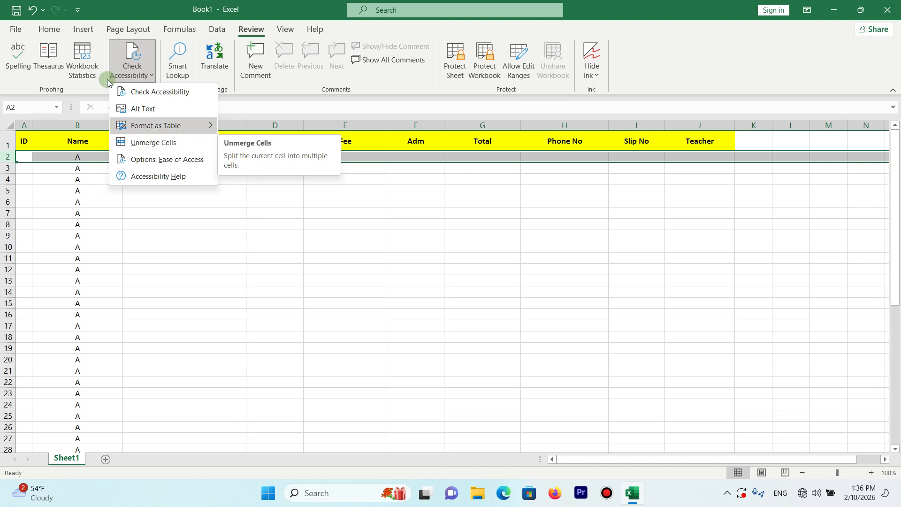
pyautogui.click(49, 30)
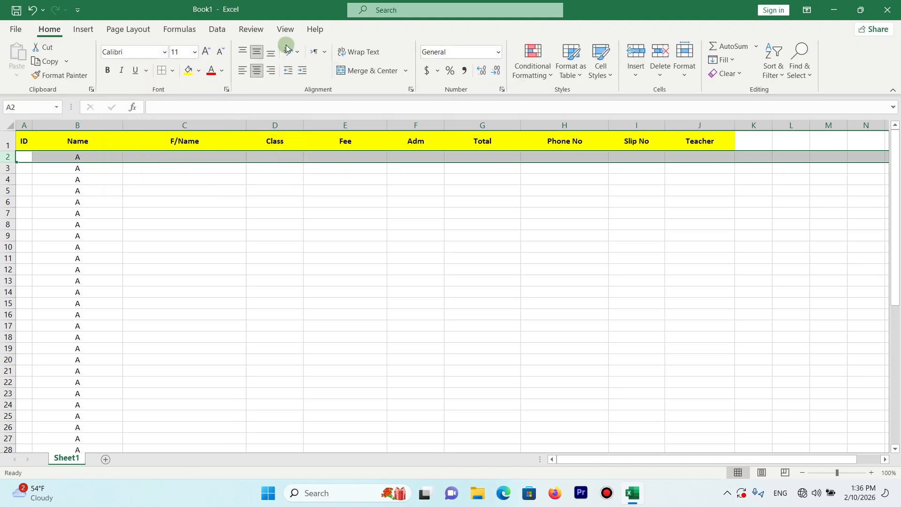
pyautogui.click(405, 71)
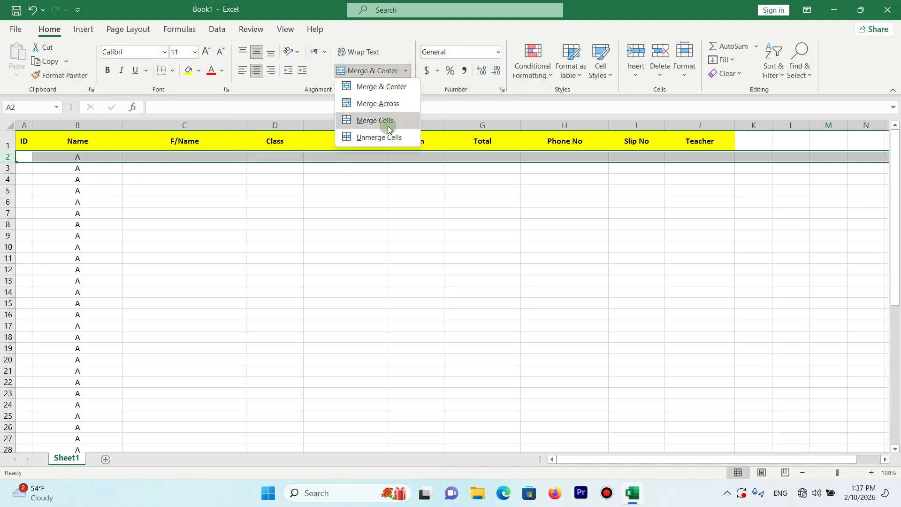
# - Examine the Ease of Access options for Excel and close them without changing any setting
pyautogui.click(216, 28)
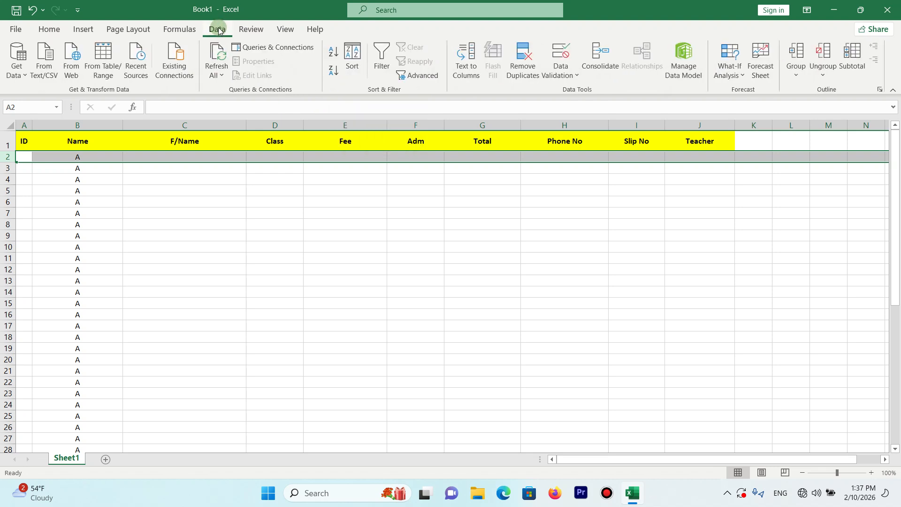
pyautogui.click(244, 29)
pyautogui.click(136, 70)
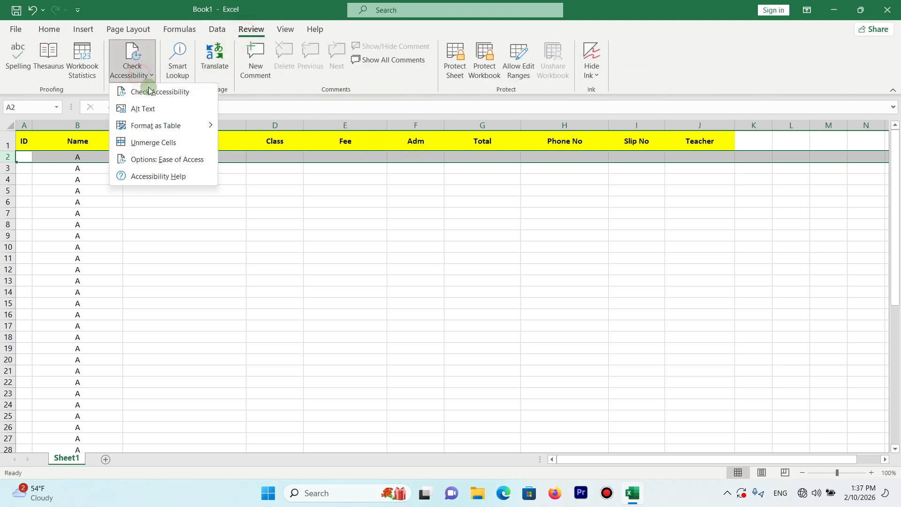
pyautogui.click(172, 162)
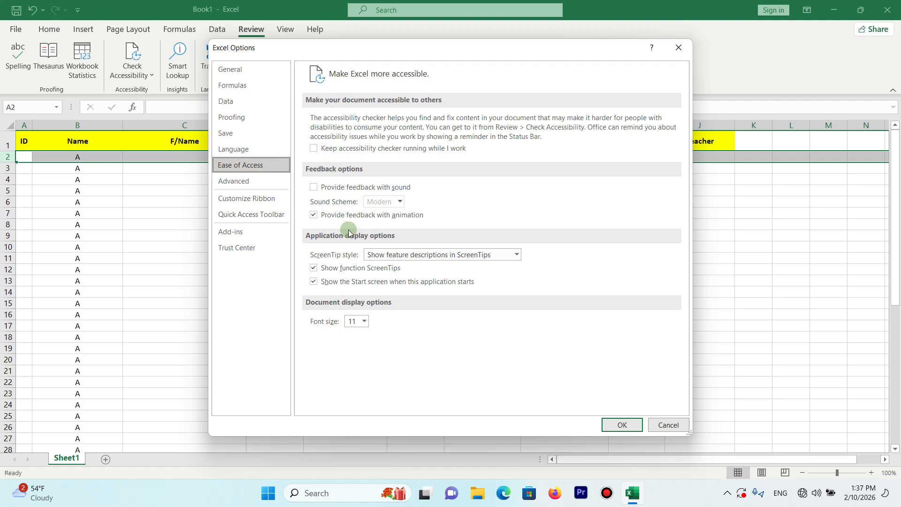
pyautogui.click(678, 47)
# - View the Accessibility Help entry, then open and close the Smart Lookup pane and look at the Translate command
pyautogui.click(132, 71)
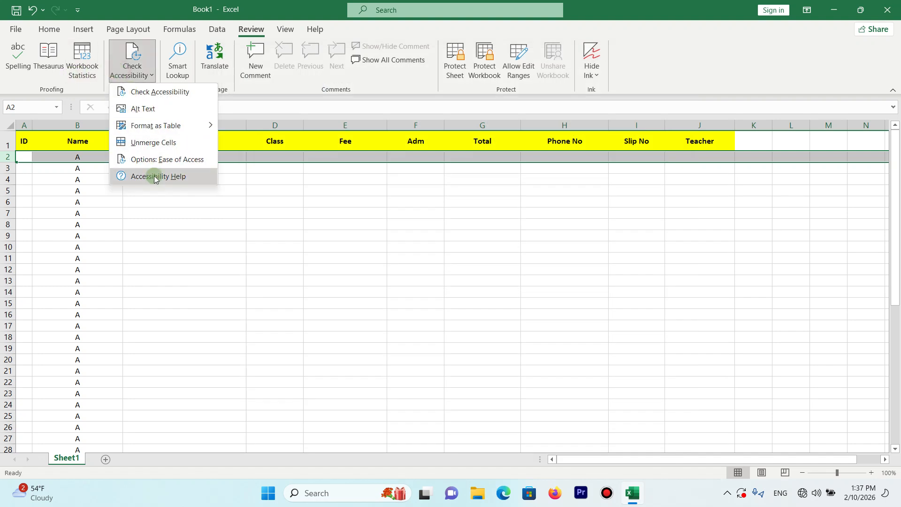
pyautogui.click(135, 70)
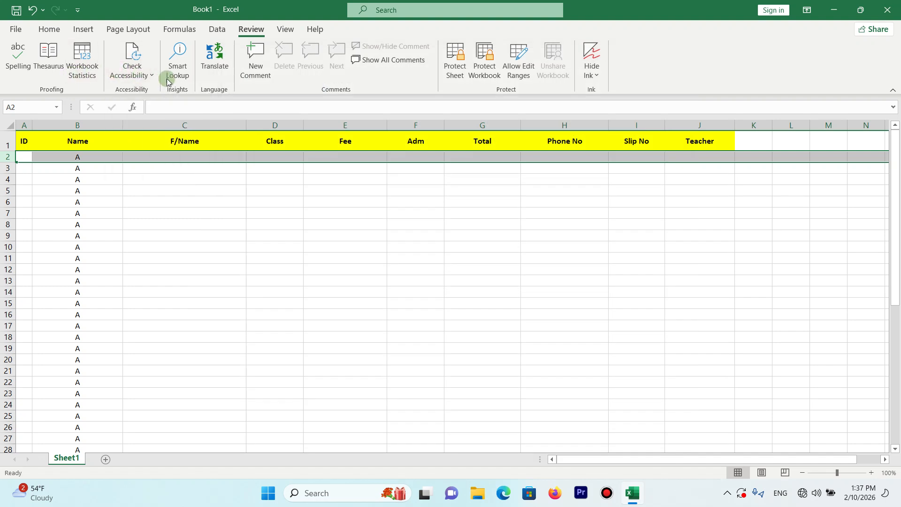
pyautogui.click(189, 70)
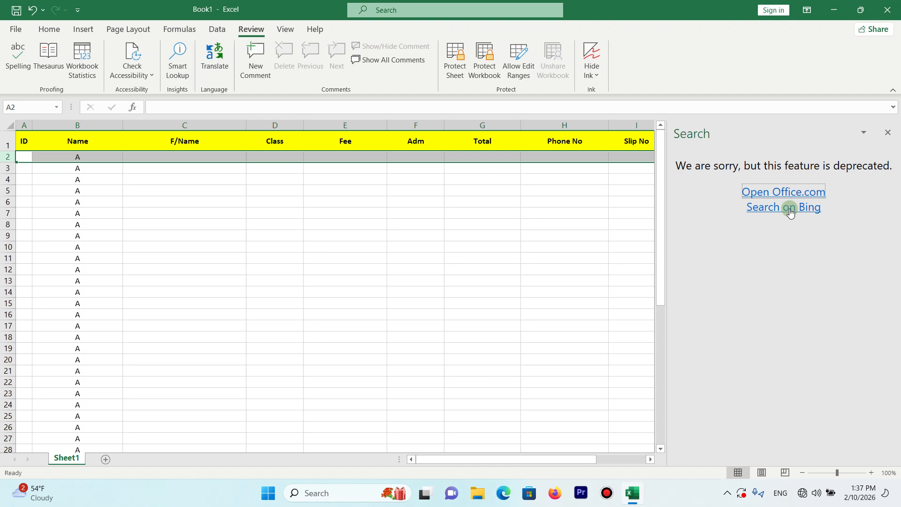
pyautogui.click(886, 133)
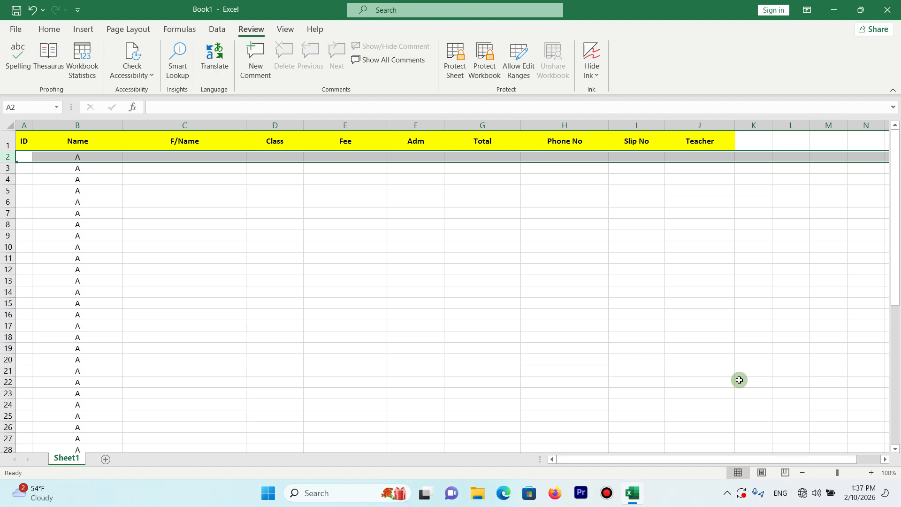
pyautogui.click(224, 79)
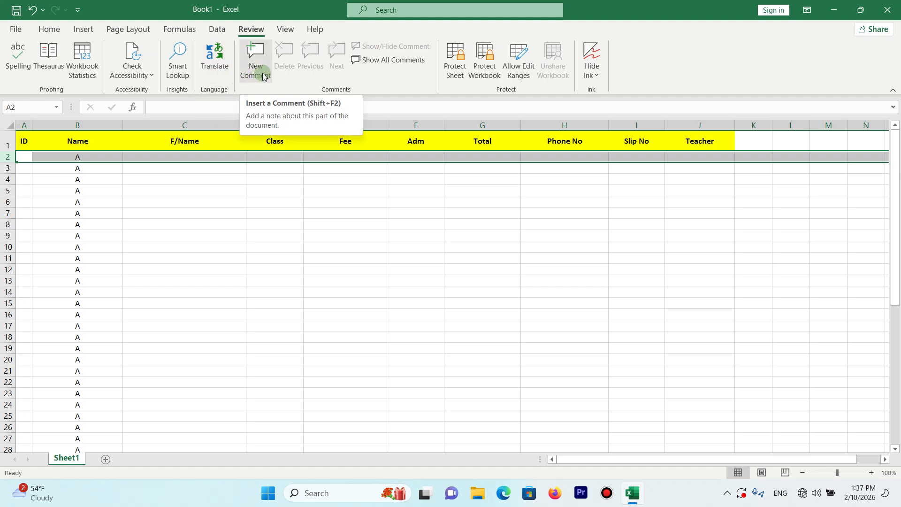
# - Add the comment "Hi" to the Class header cell D1 and the comment "Hello" to cell B5
pyautogui.click(275, 141)
pyautogui.click(256, 60)
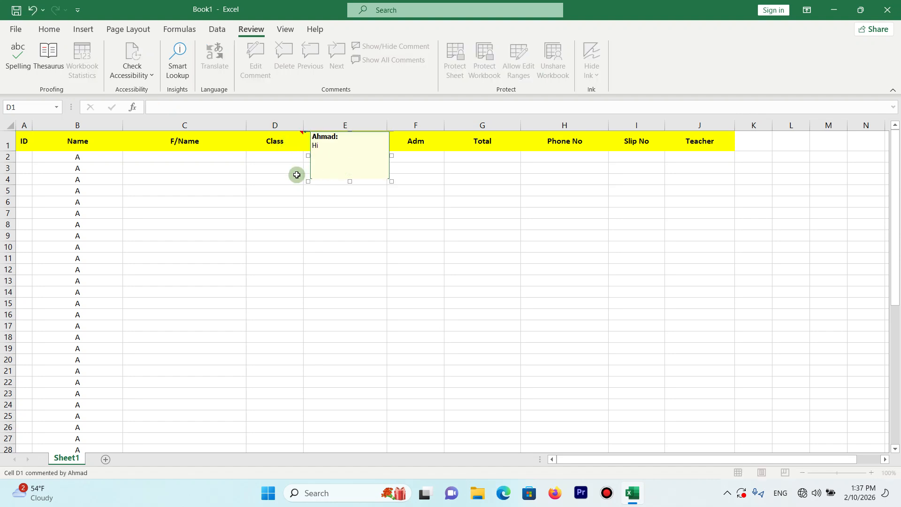
pyautogui.click(61, 188)
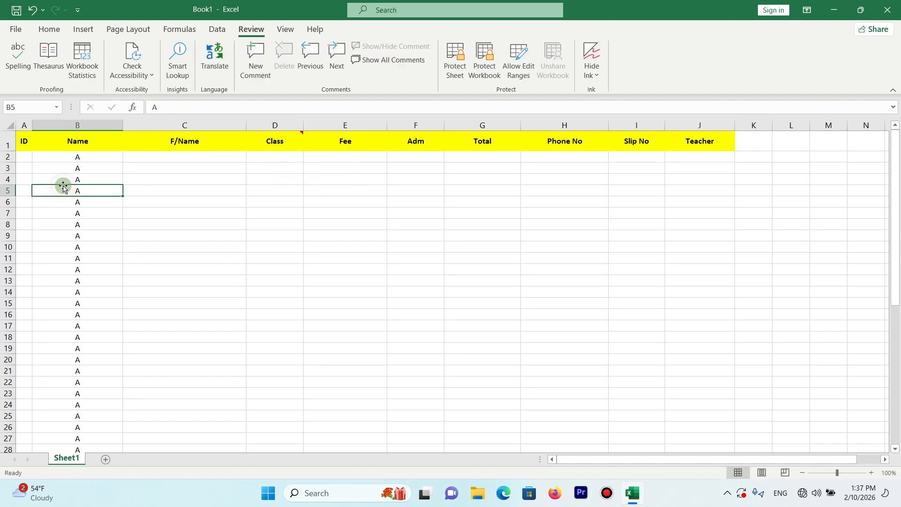
pyautogui.click(256, 60)
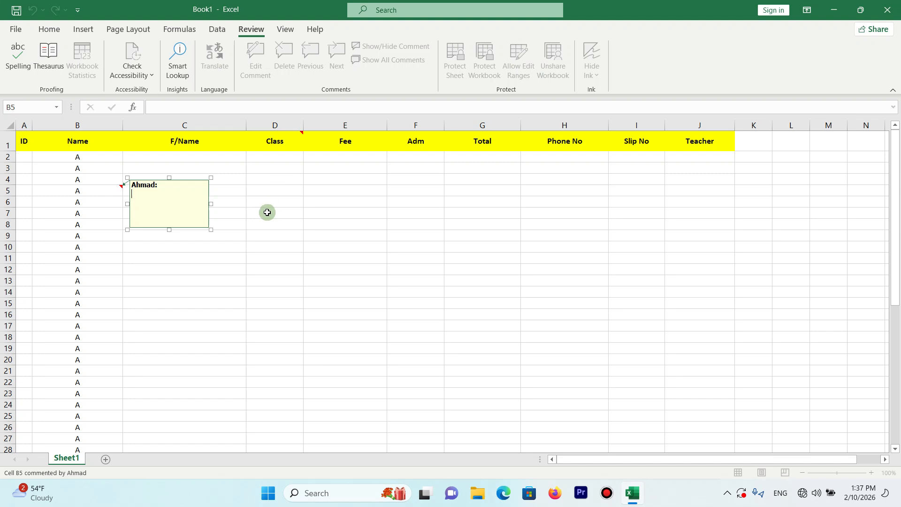
pyautogui.click(97, 260)
# - Browse to the next and previous comments, continuing the review past the ends of the workbook
pyautogui.click(329, 58)
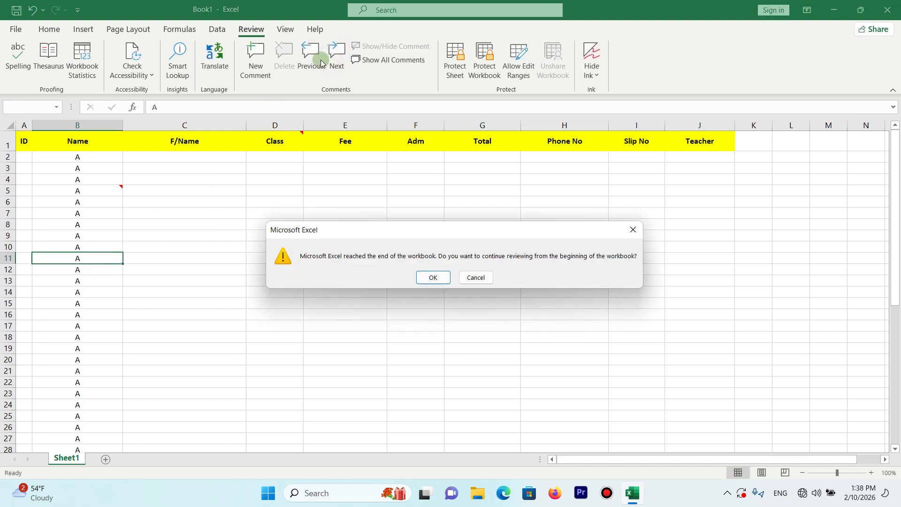
pyautogui.click(430, 278)
pyautogui.click(320, 65)
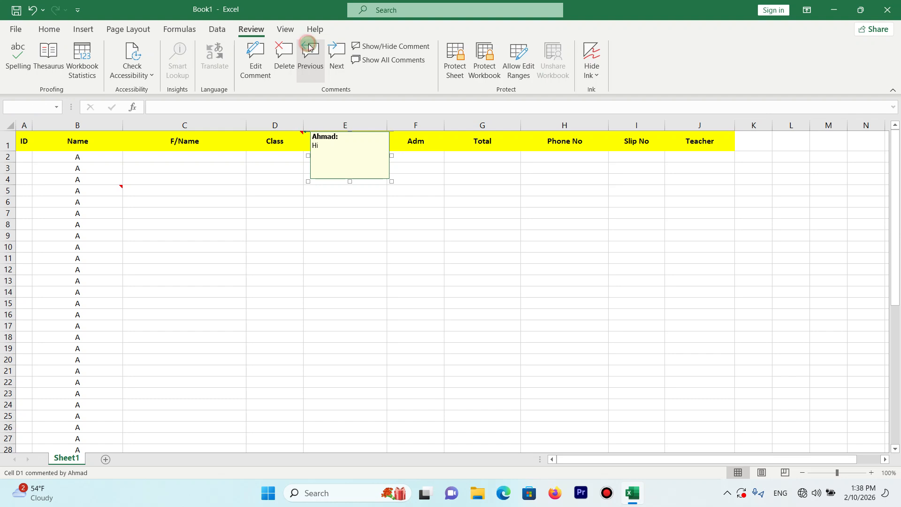
pyautogui.click(438, 275)
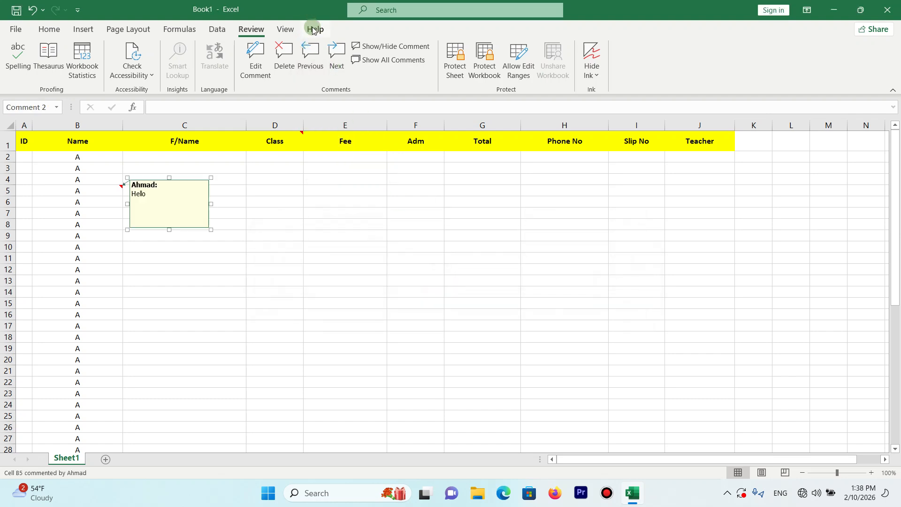
# - Delete the comments from cells B5 and D1, and try the Show All Comments command
pyautogui.click(279, 65)
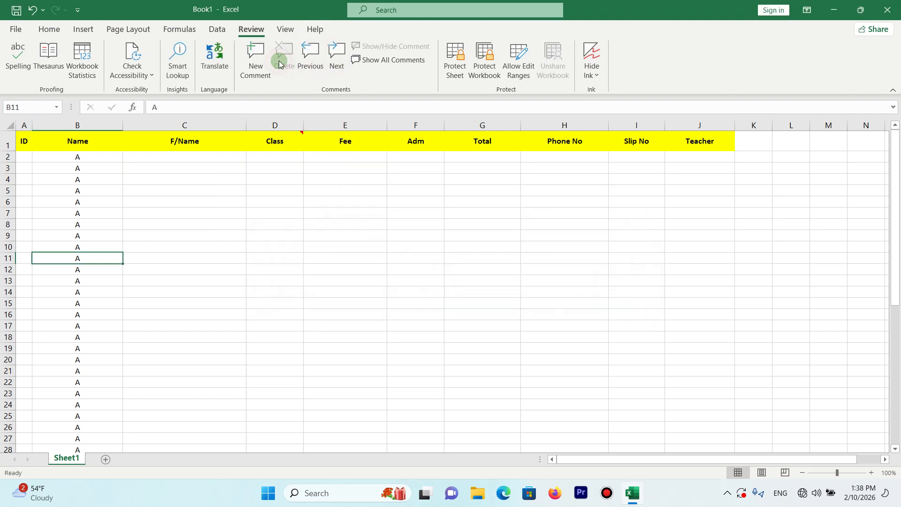
pyautogui.click(357, 145)
pyautogui.click(283, 138)
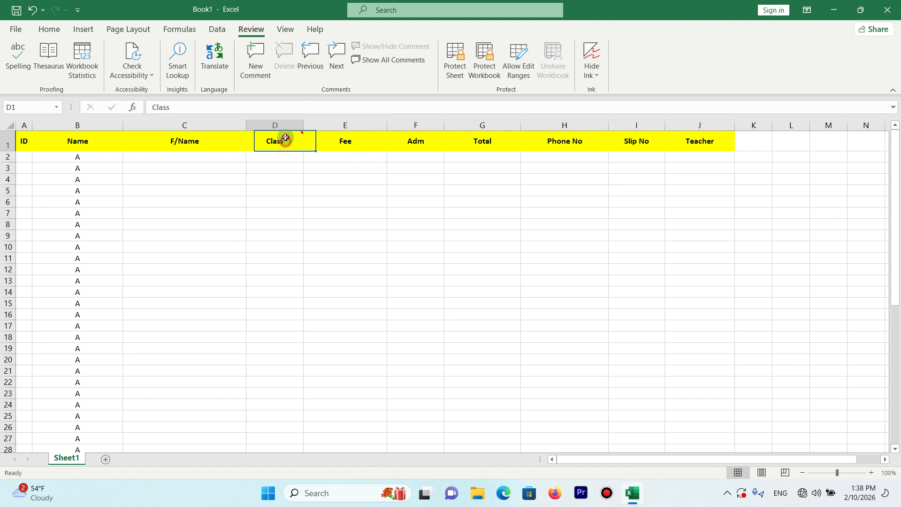
pyautogui.click(281, 62)
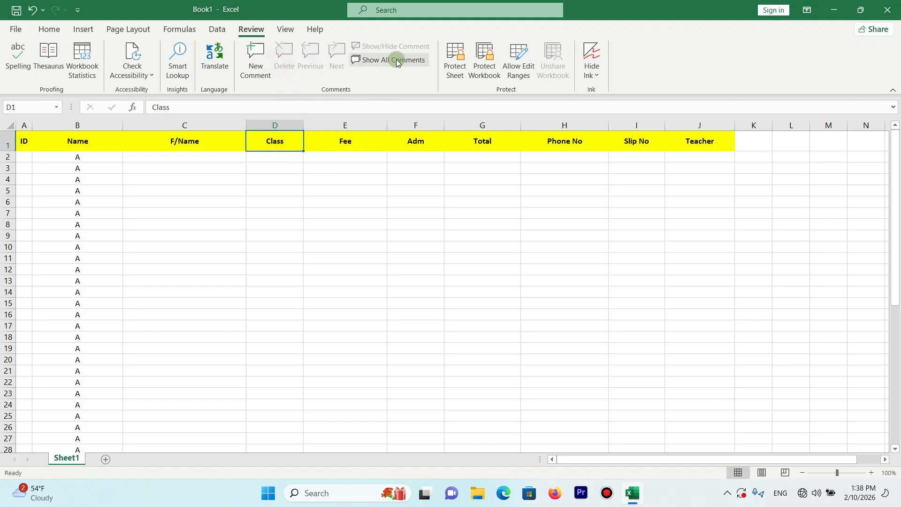
pyautogui.click(369, 63)
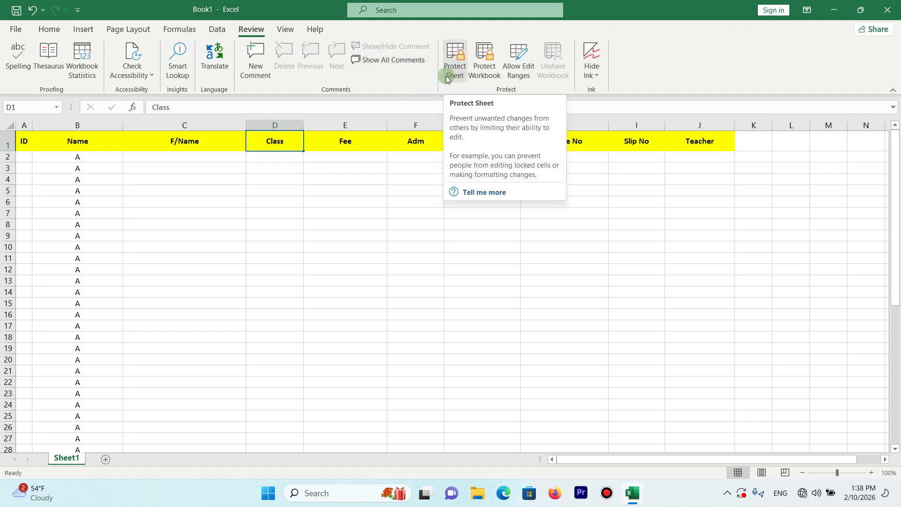
# - View the protection commands among the cell format options
pyautogui.click(47, 30)
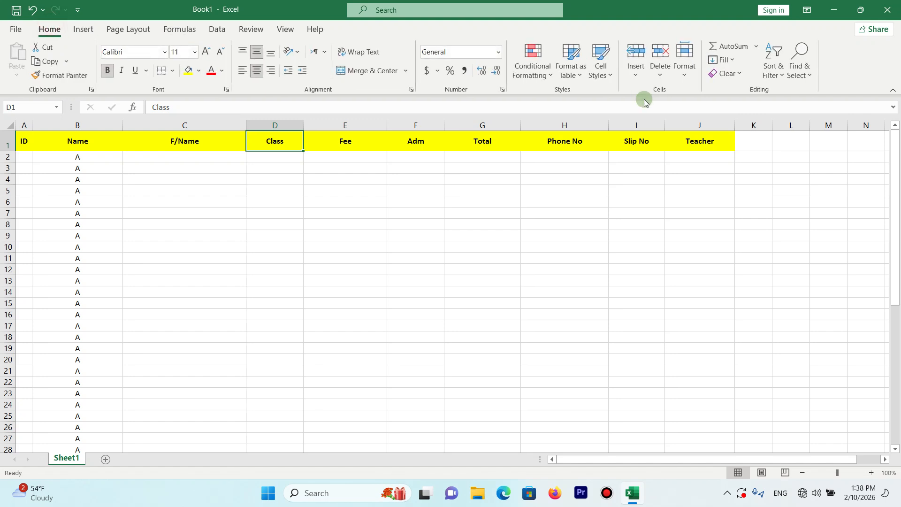
pyautogui.click(689, 84)
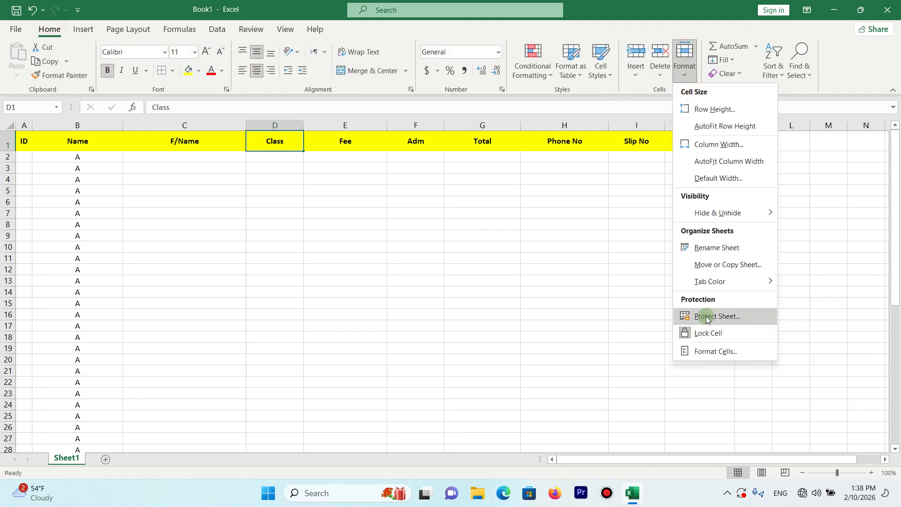
pyautogui.click(190, 29)
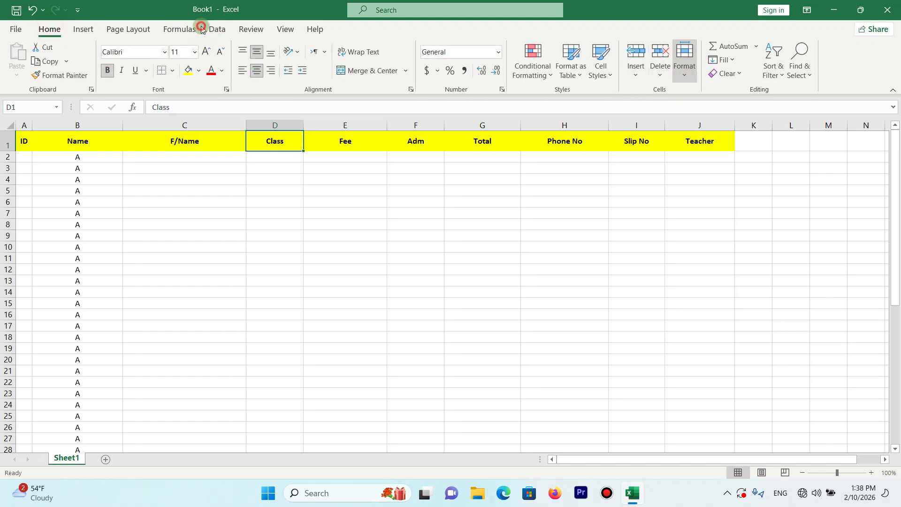
# - Protect the workbook structure with a password, and re-enter the password to confirm it
pyautogui.click(254, 29)
pyautogui.click(476, 72)
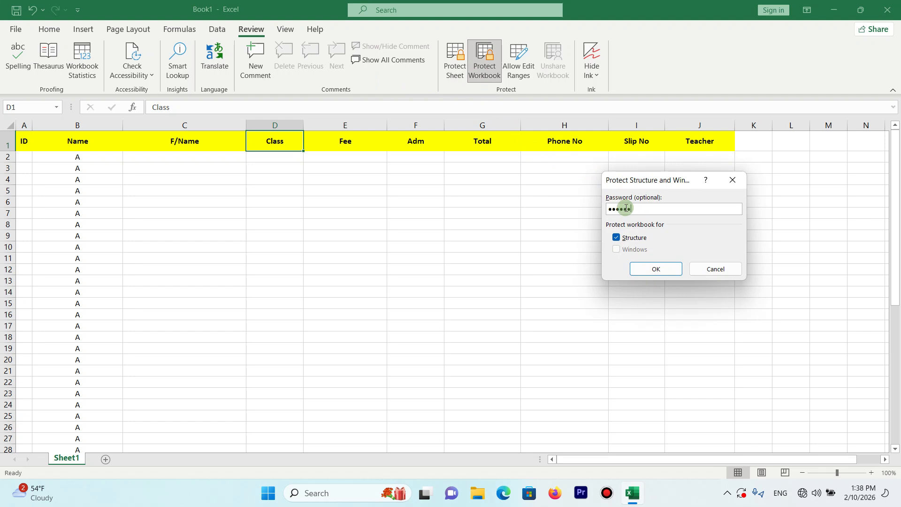
pyautogui.press('Return')
pyautogui.write('1')
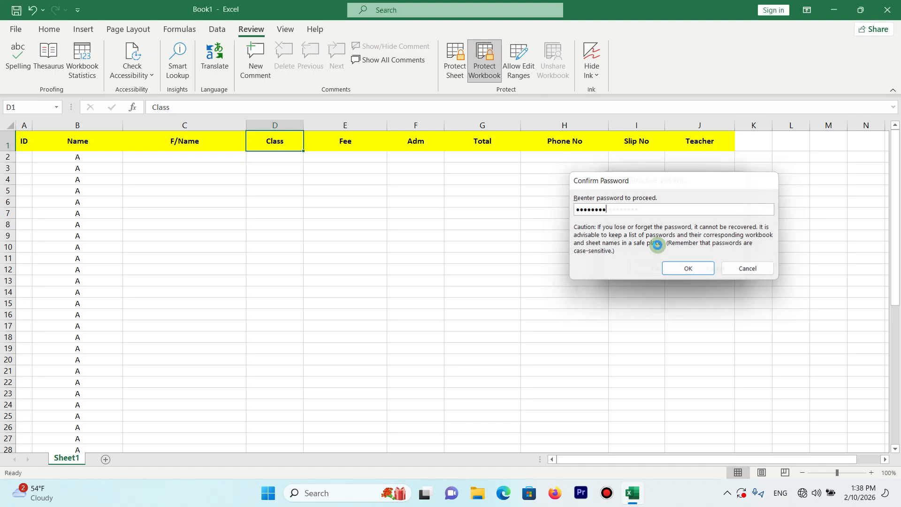
pyautogui.press('Return')
# - Test whether the Fee and Class header cells can still be edited, leaving their contents as they are
pyautogui.click(362, 160)
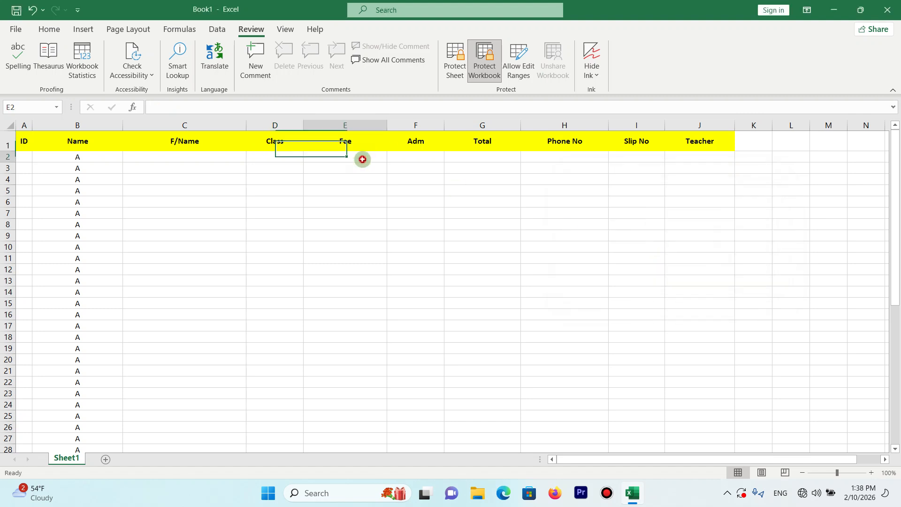
pyautogui.doubleClick(346, 141)
pyautogui.doubleClick(276, 141)
pyautogui.click(264, 215)
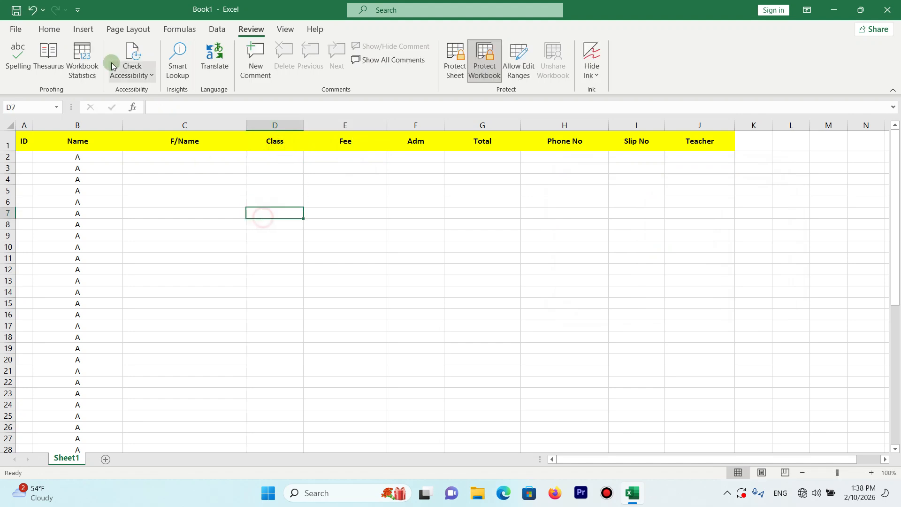
# - Examine the Allow Edit Ranges and Protect Sheet permissions without applying any, and compare them with the protection commands for cell formatting
pyautogui.click(519, 80)
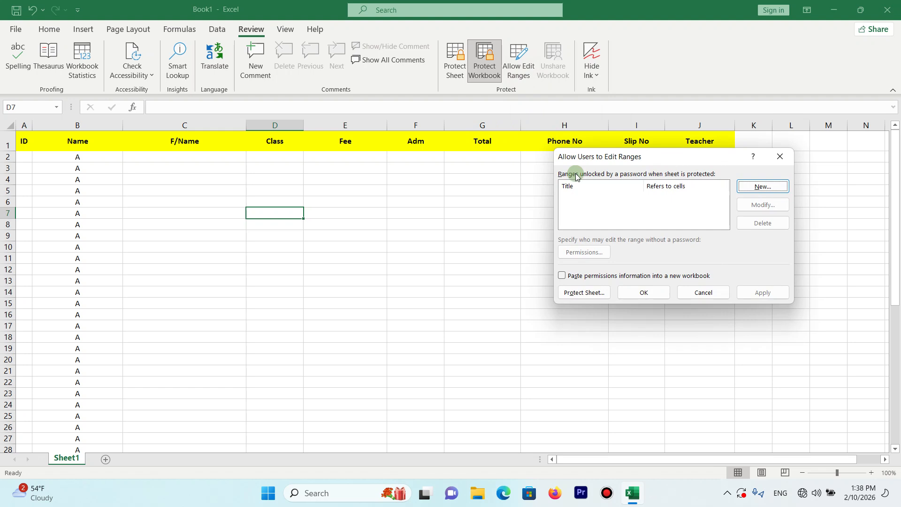
pyautogui.click(584, 293)
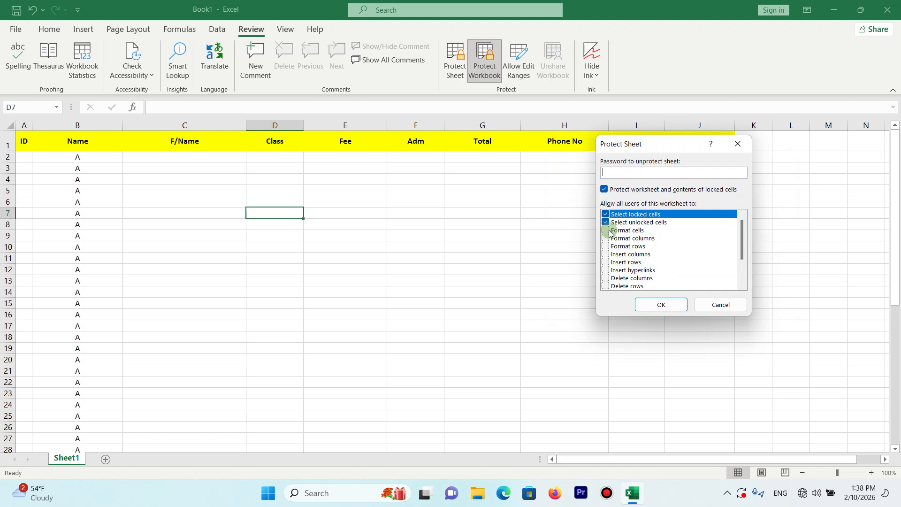
pyautogui.click(609, 231)
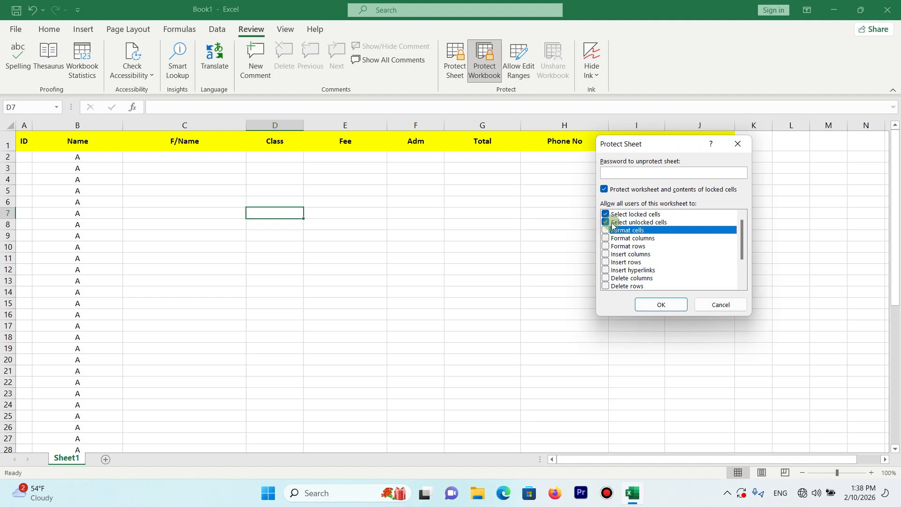
pyautogui.click(622, 215)
pyautogui.click(625, 223)
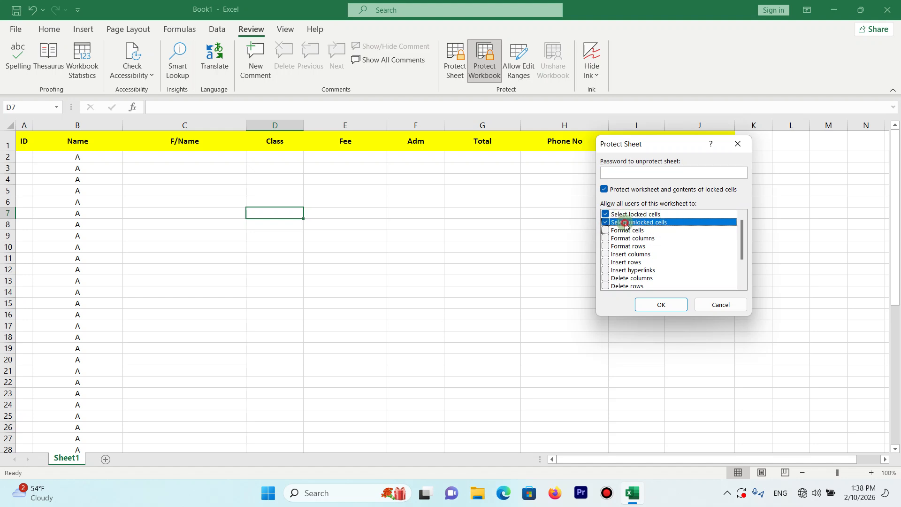
pyautogui.click(680, 232)
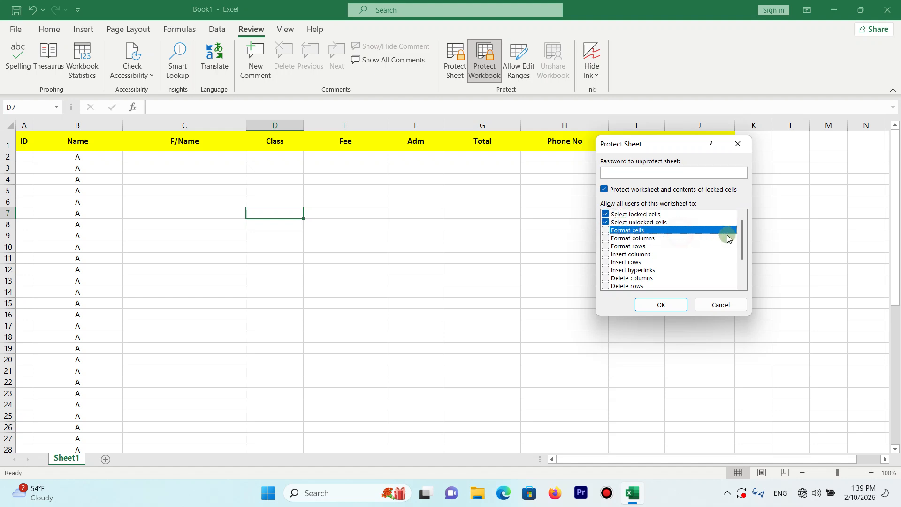
pyautogui.moveTo(744, 241); pyautogui.dragTo(741, 268)
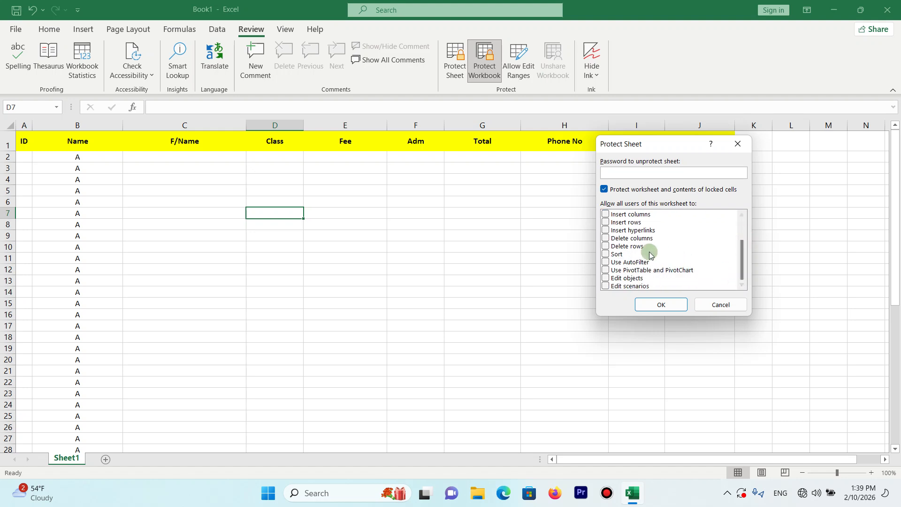
pyautogui.click(634, 248)
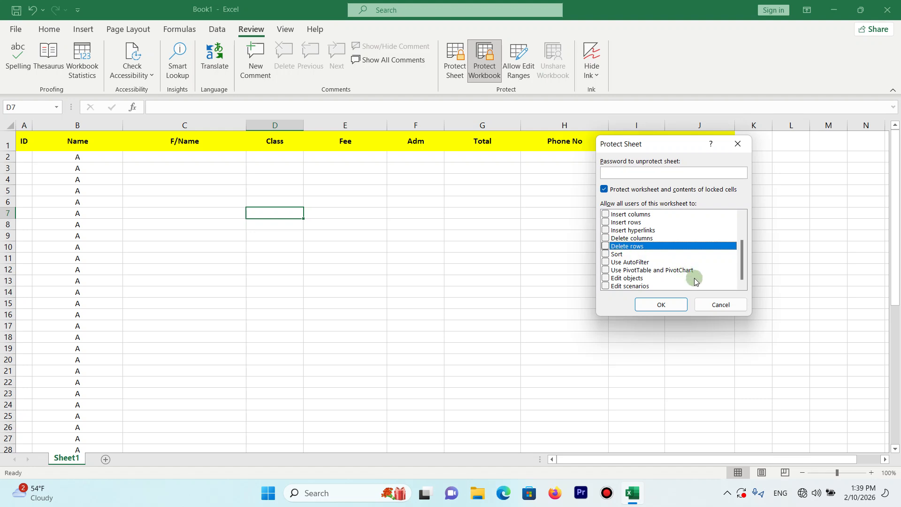
pyautogui.click(718, 304)
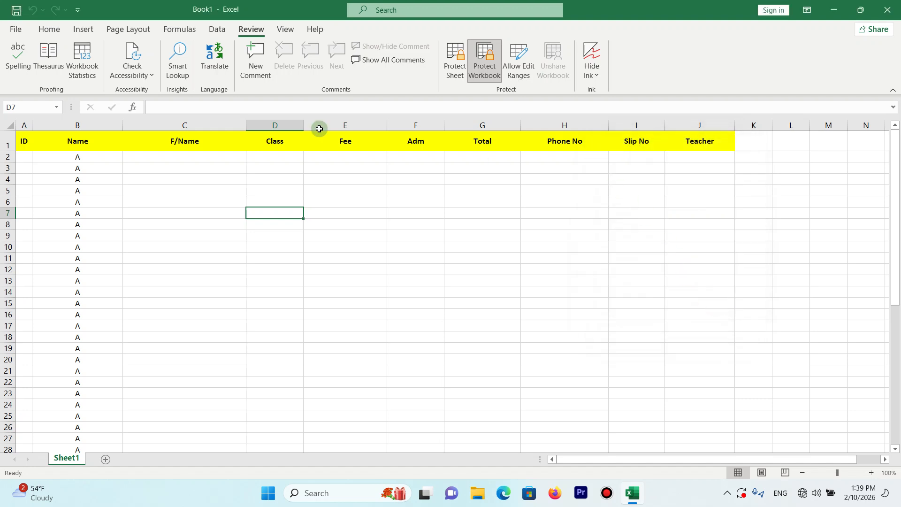
pyautogui.click(43, 33)
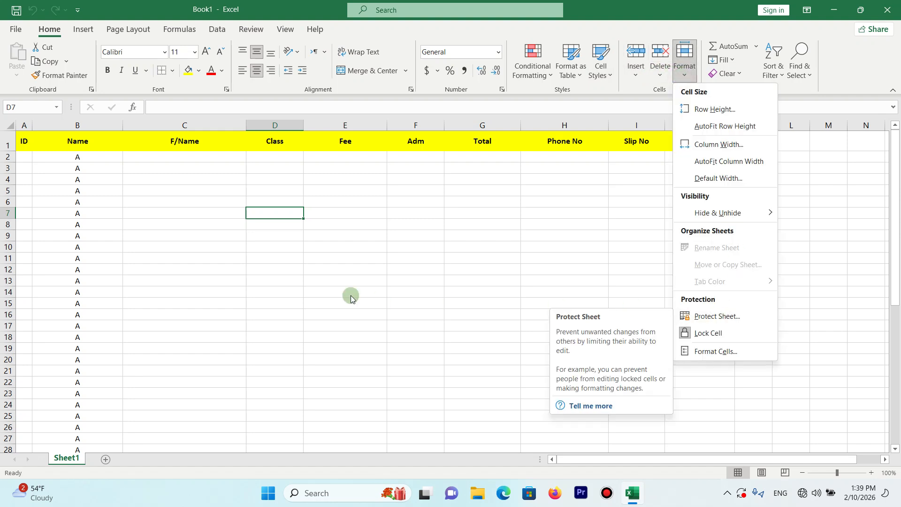
pyautogui.click(251, 29)
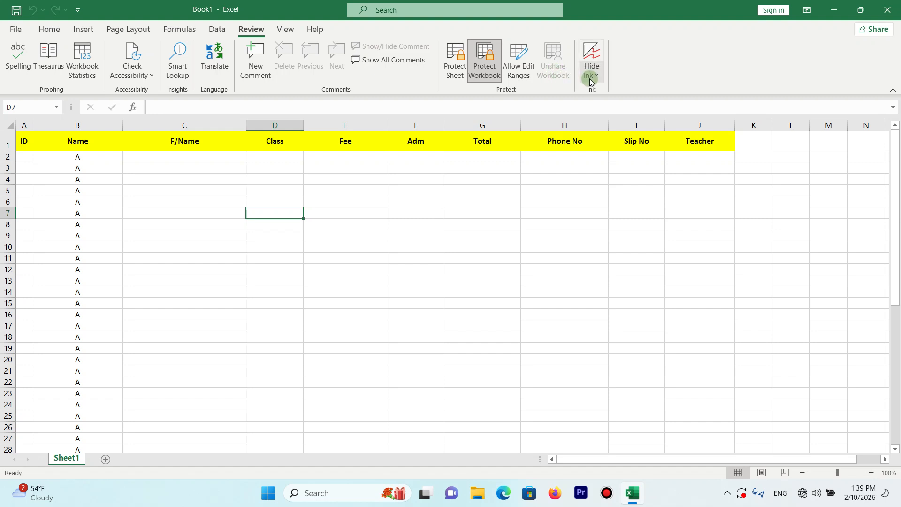
# - Turn on Hide Ink for the workbook, and turn it off again
pyautogui.click(591, 73)
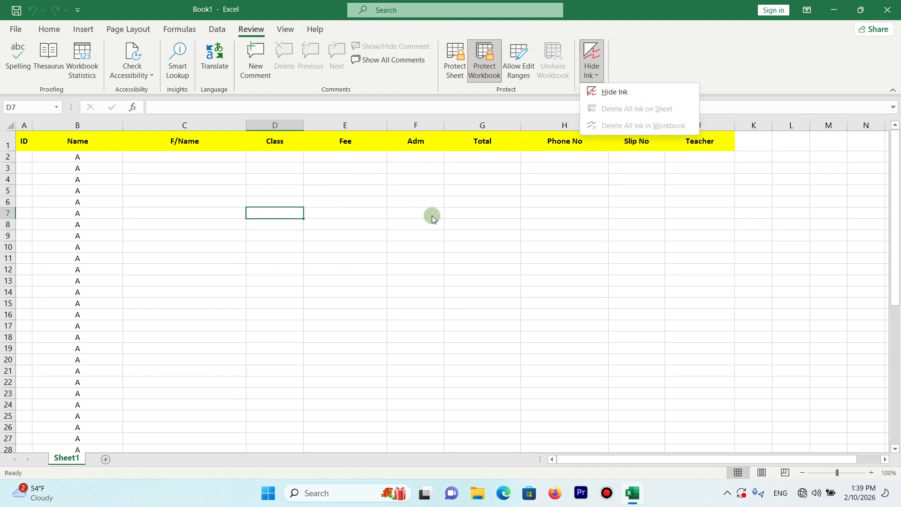
pyautogui.click(610, 96)
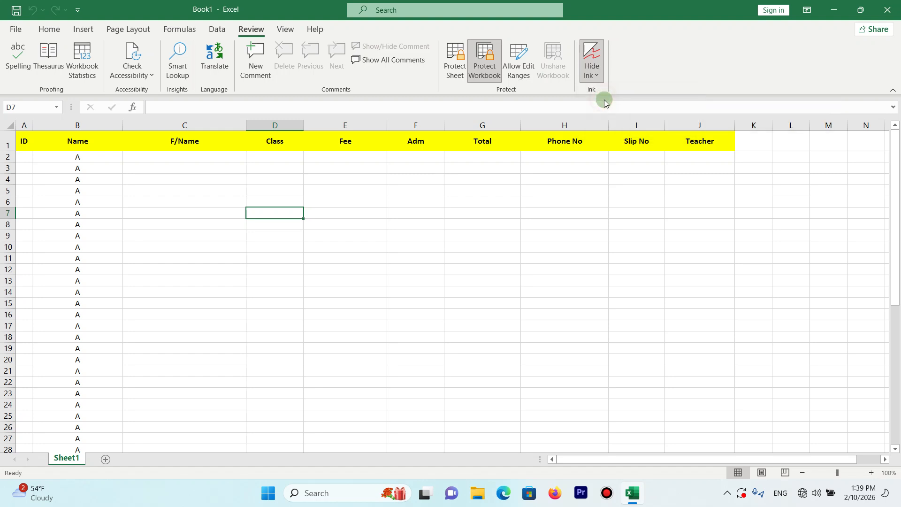
pyautogui.click(590, 75)
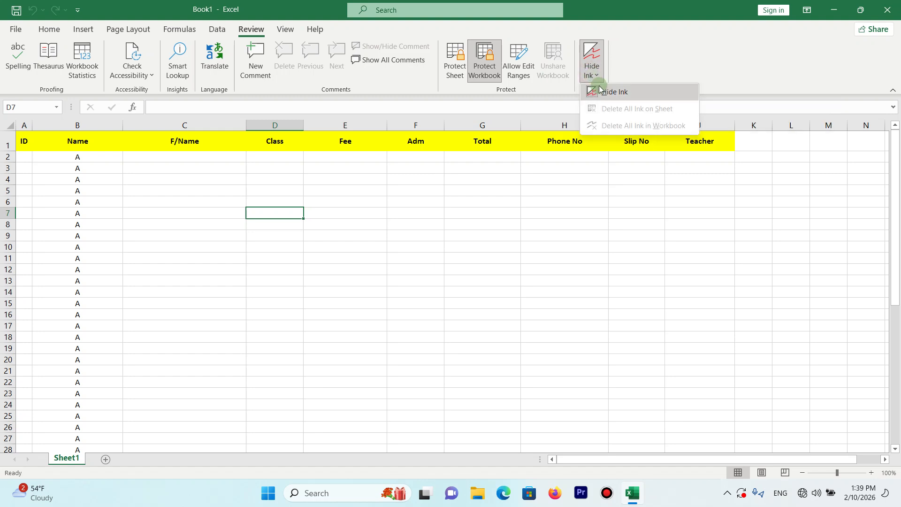
pyautogui.click(599, 89)
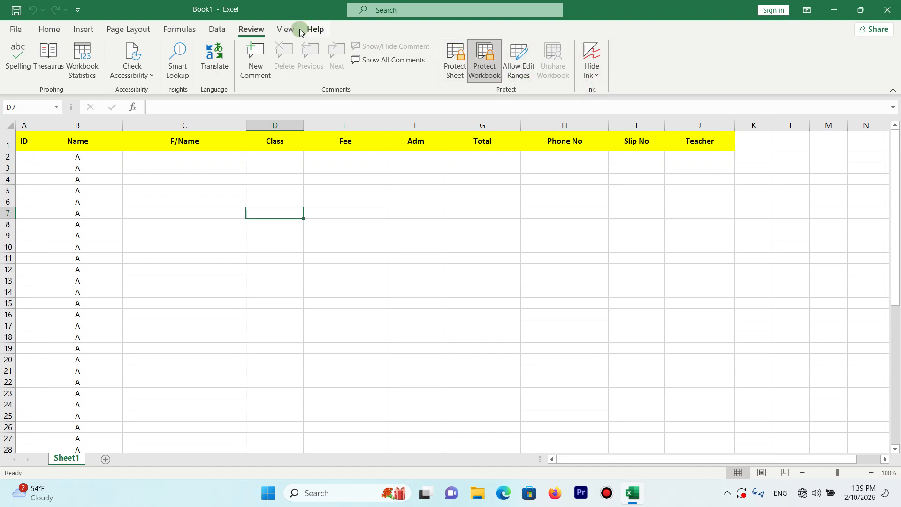
pyautogui.click(285, 29)
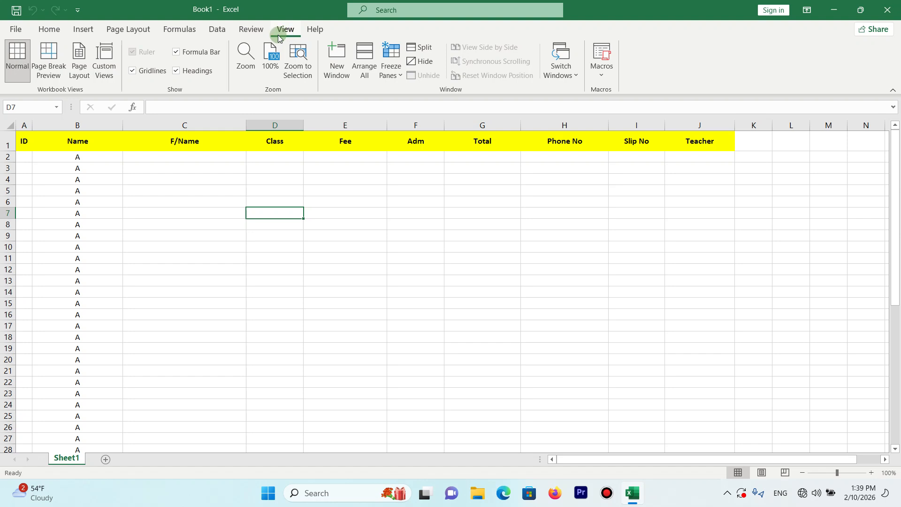
pyautogui.click(257, 33)
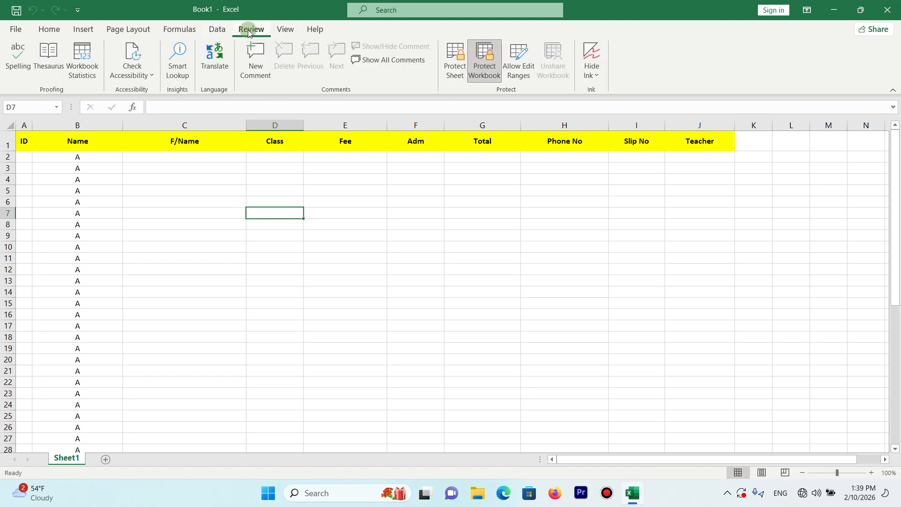
pyautogui.click(293, 31)
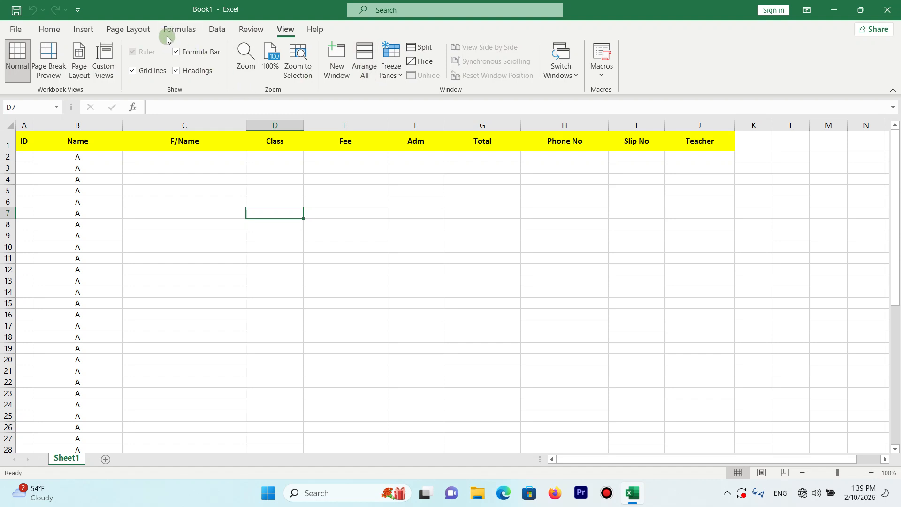
pyautogui.click(188, 31)
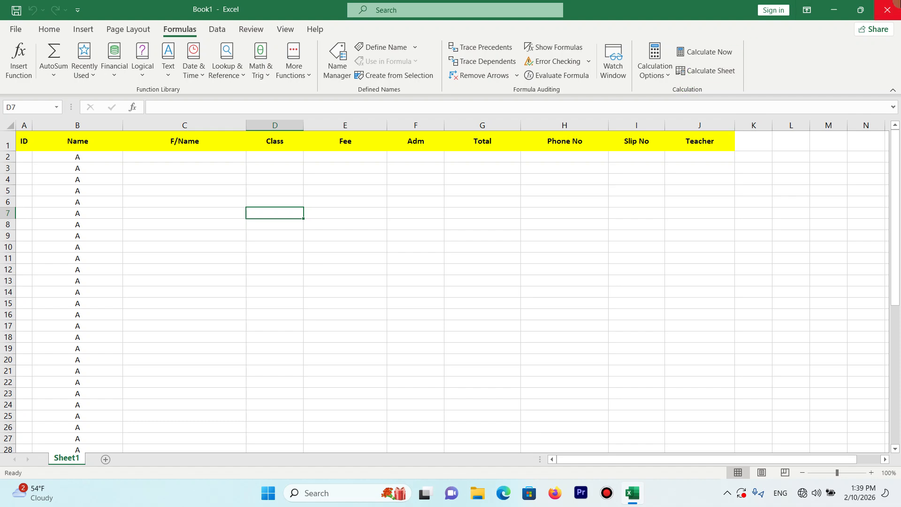
# - Close the Book1 workbook without saving its changes
pyautogui.click(888, 7)
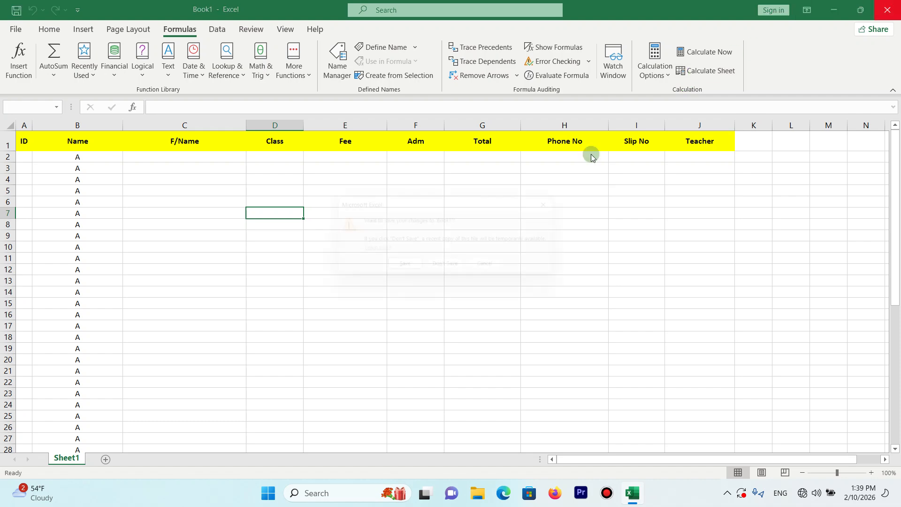
pyautogui.click(448, 267)
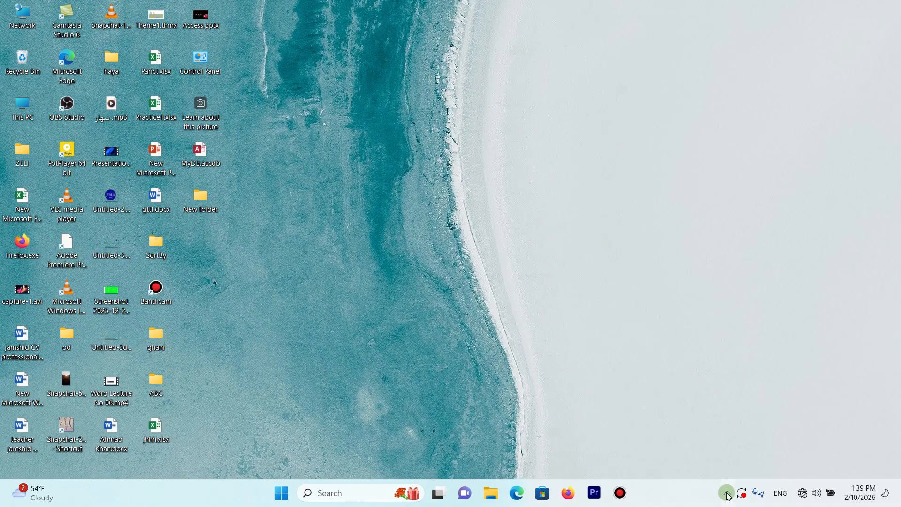